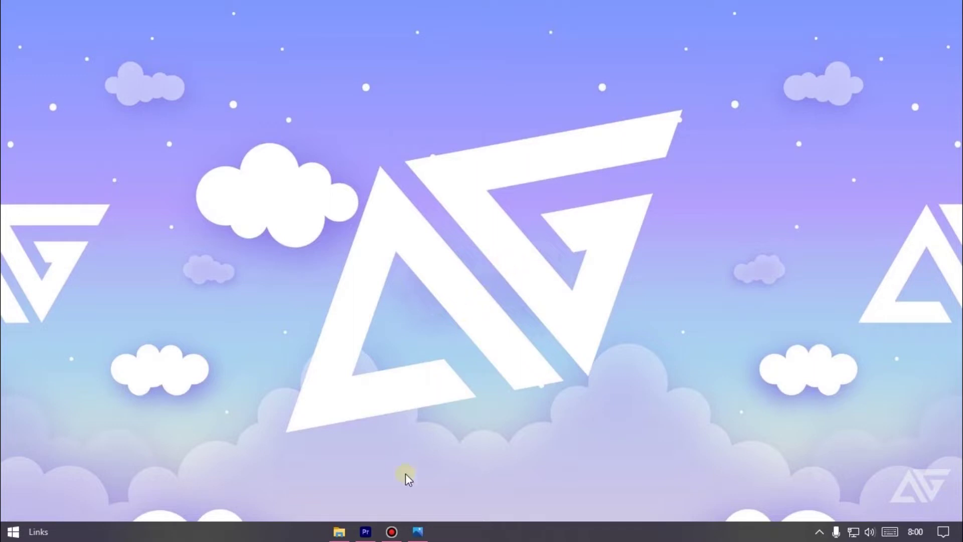
Step: Launch Premiere Pro from the taskbar and open the Tools PR project with Sequence 01
left_click(408, 535)
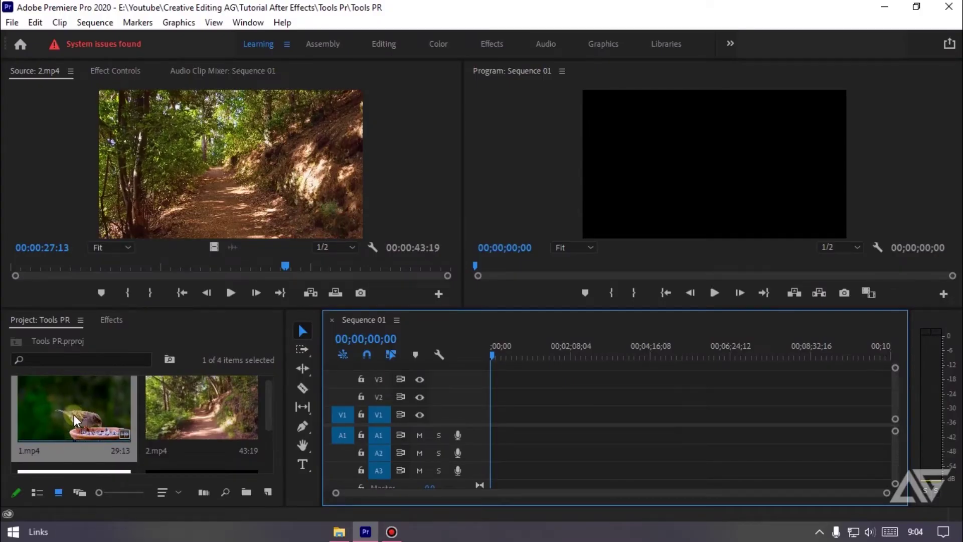
Step: Drop 1.mp4 at 00;00 on V1/A1, keeping the existing sequence settings, and preview it
left_click_drag(95, 429, 502, 429)
left_click(597, 296)
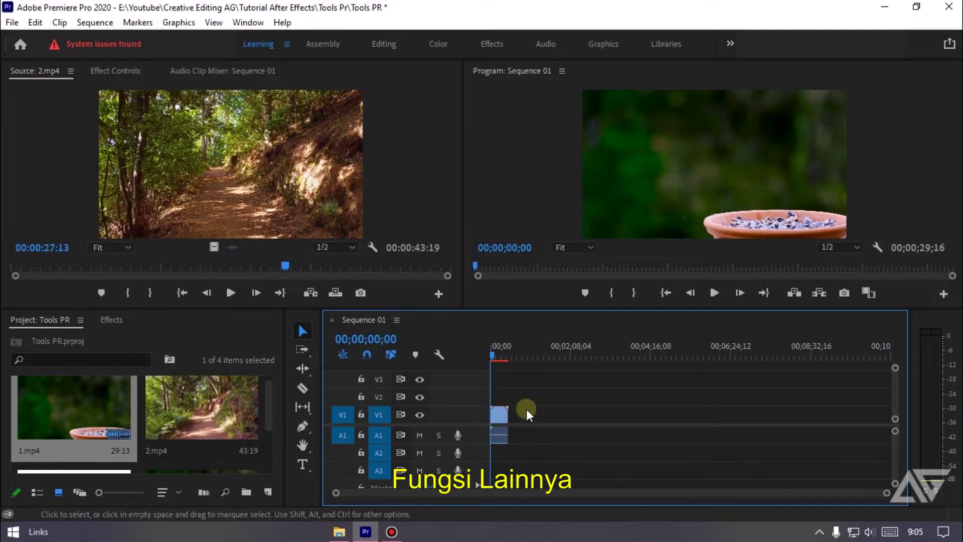
left_click_drag(492, 357, 499, 357)
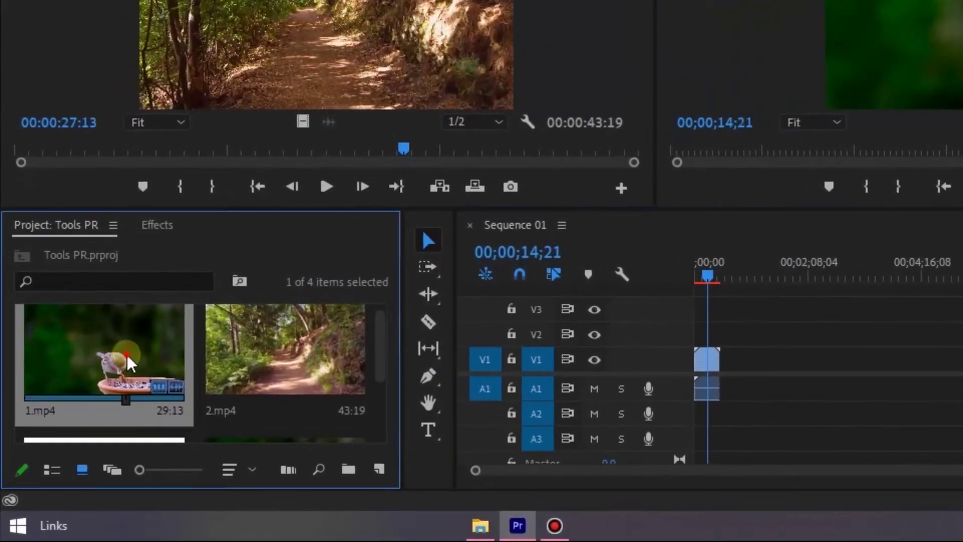
double_click(90, 411)
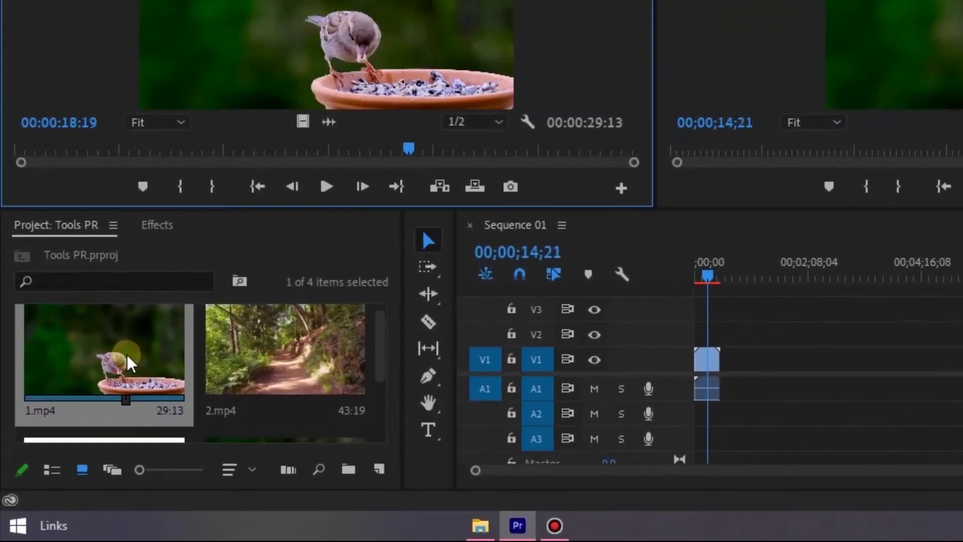
Step: Add only 1.mp4's audio to track A2 from the Source monitor, then delete that A2 clip
left_click(329, 120)
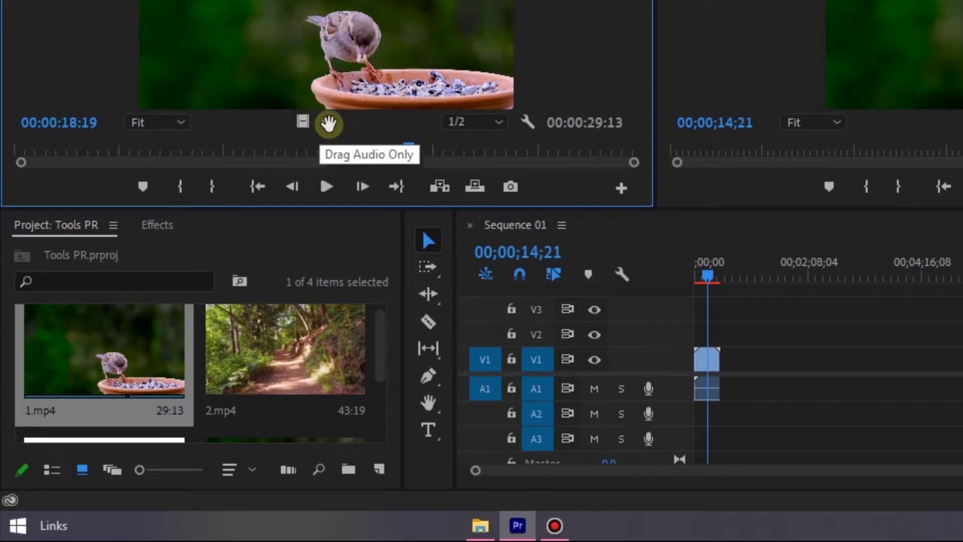
left_click_drag(328, 124, 694, 413)
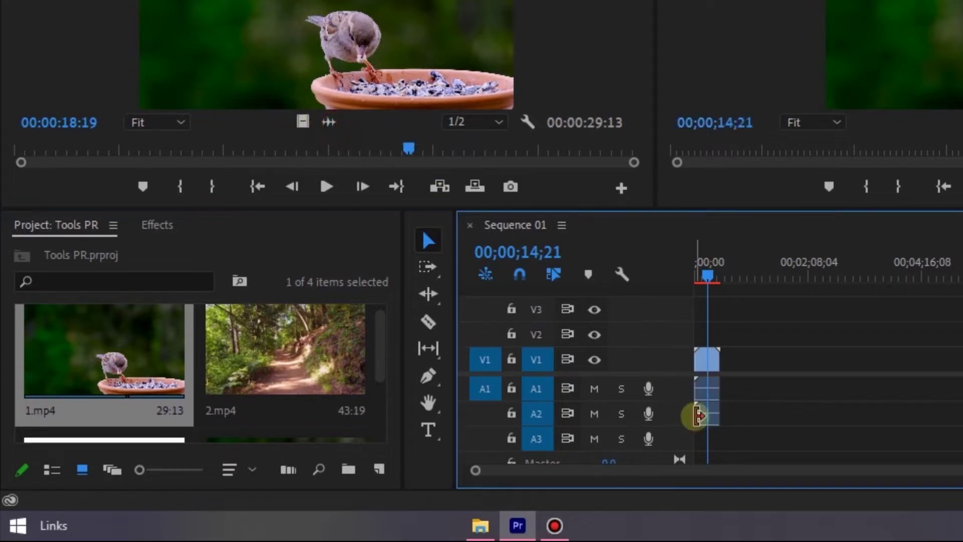
left_click(706, 416)
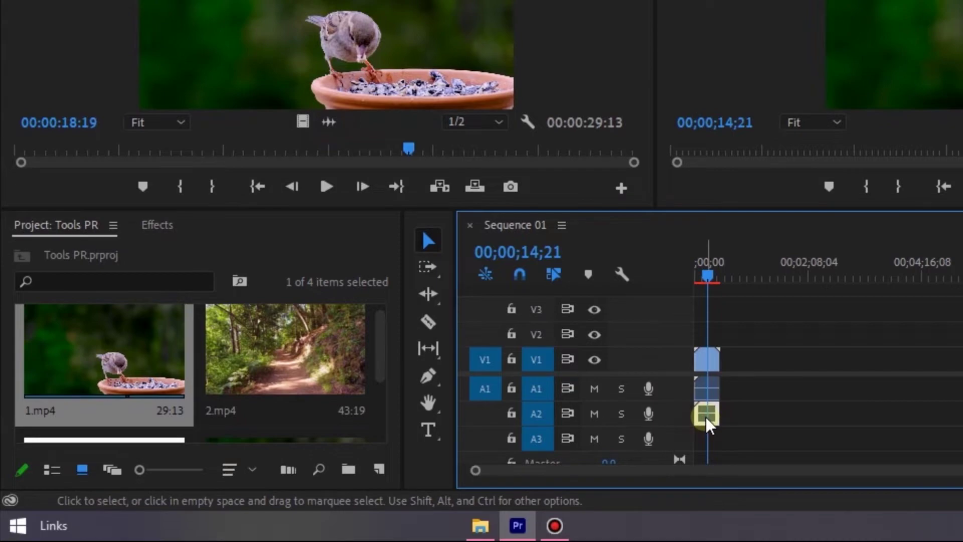
left_click_drag(706, 421, 707, 389)
left_click(745, 421)
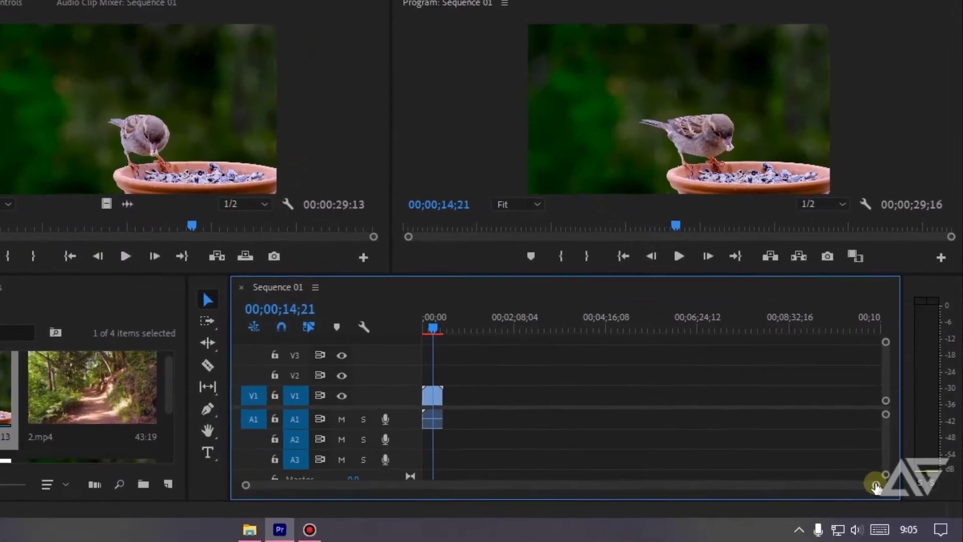
Step: Zoom the timeline in and trim 07;12 off the start of 1.mp4
left_click_drag(877, 485, 675, 487)
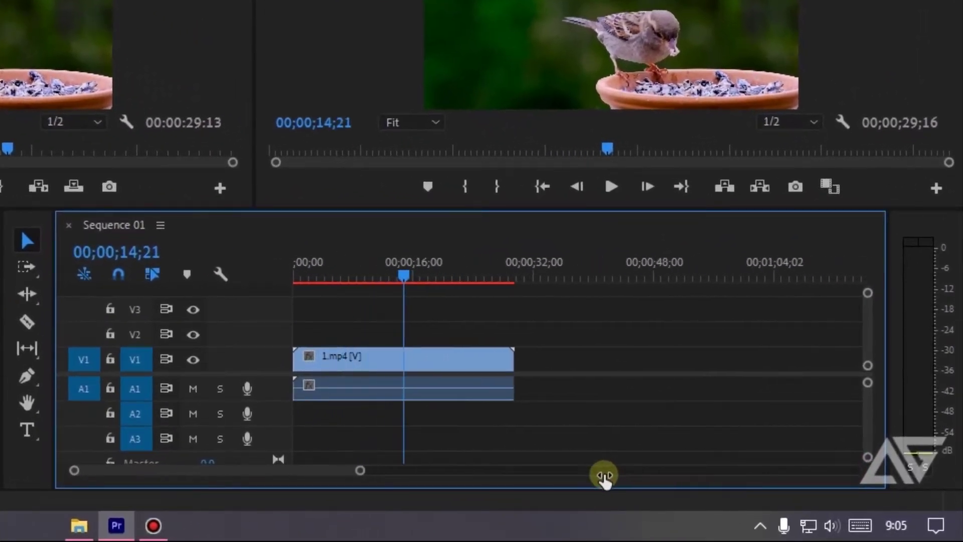
left_click_drag(604, 479, 598, 479)
left_click_drag(406, 275, 354, 280)
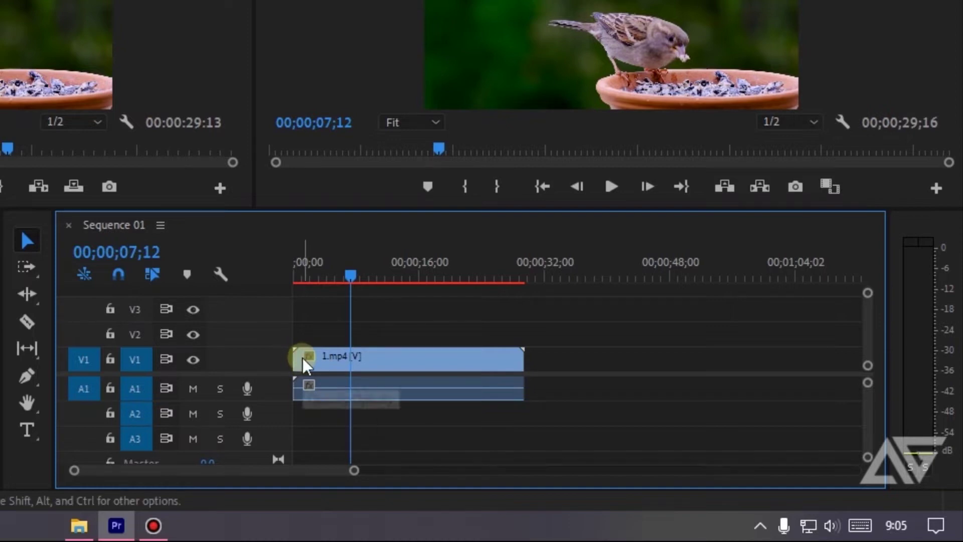
left_click_drag(302, 355, 355, 360)
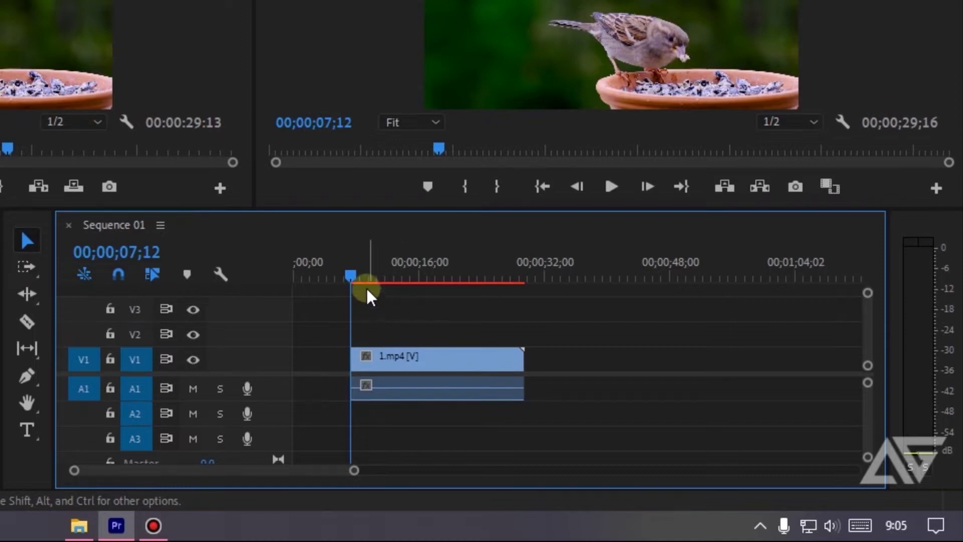
Step: Trim 1.mp4's end back to the playhead so the sequence ends at 00;00;21;25
left_click_drag(358, 277, 464, 285)
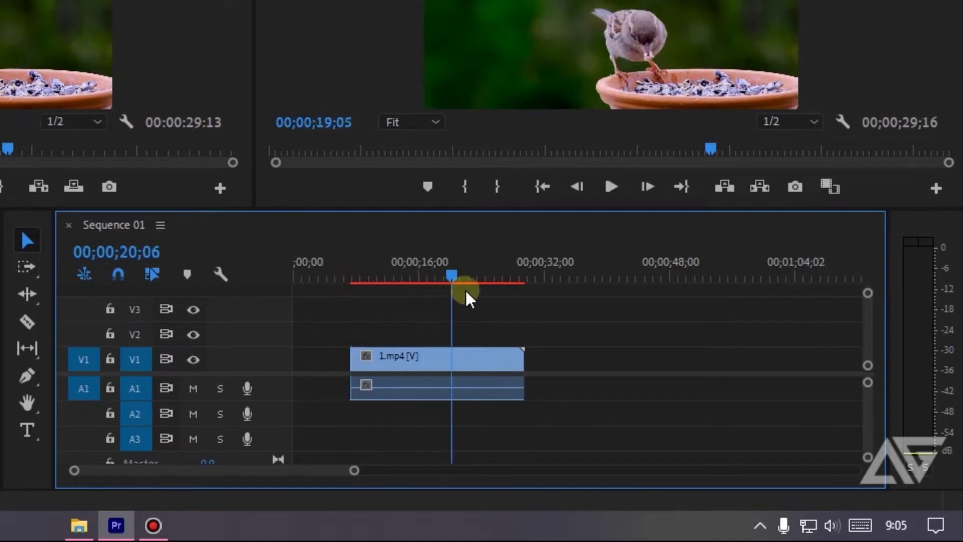
left_click_drag(517, 360, 462, 354)
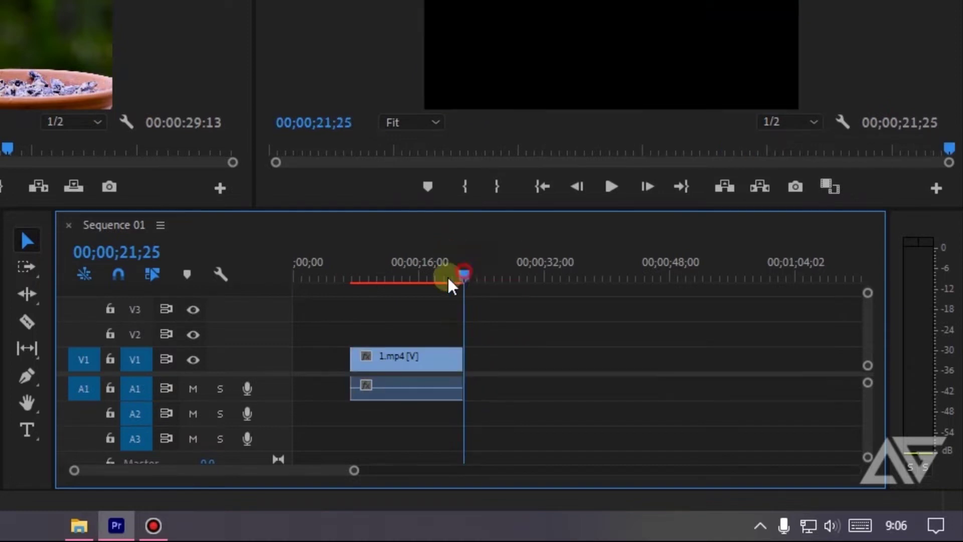
left_click_drag(447, 276, 406, 279)
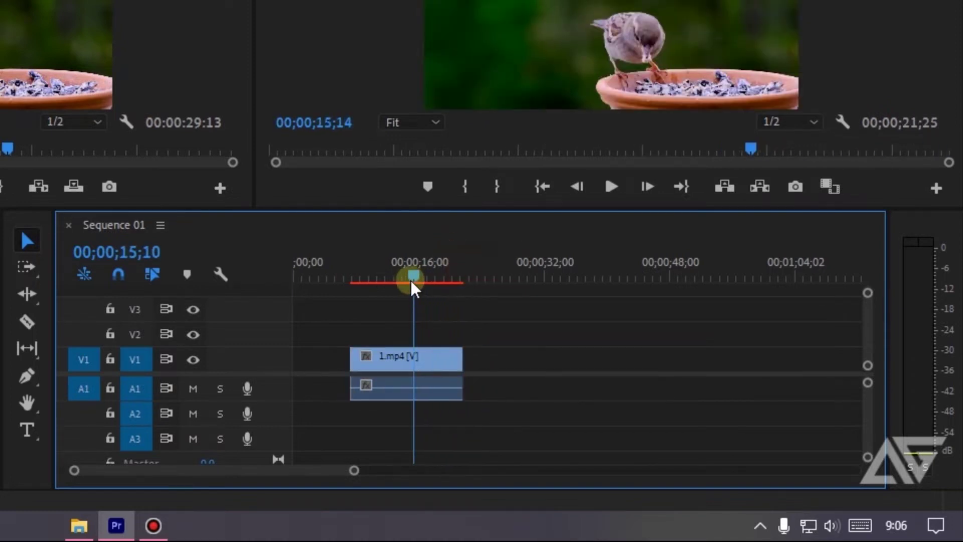
Step: Cut the selected 1.mp4 clip at the 00;00;14;09 playhead with Ctrl+K
left_click(429, 362)
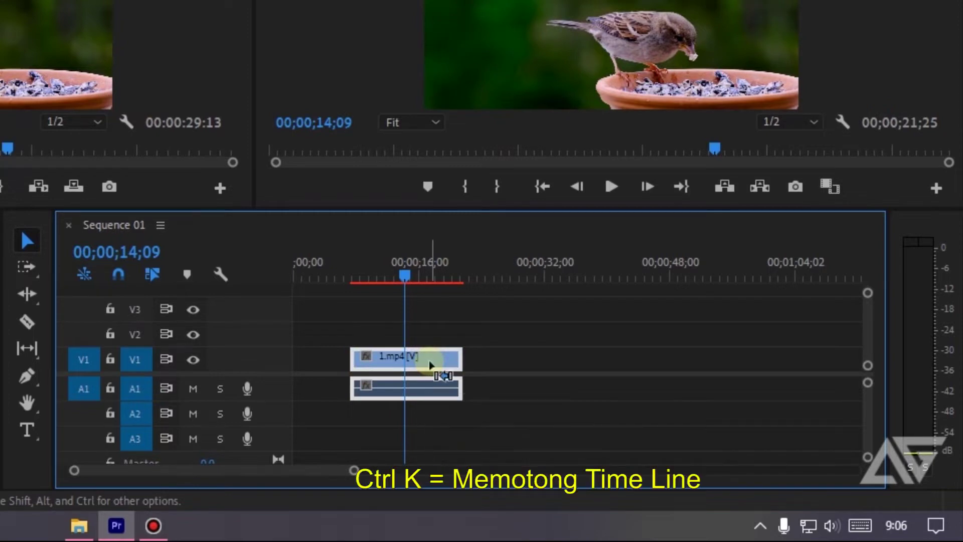
key("ctrl+k")
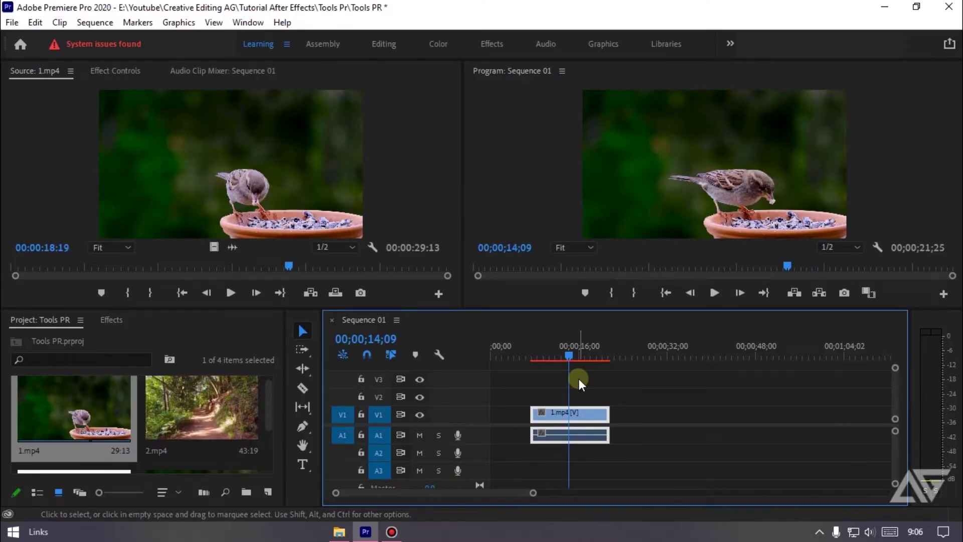
Step: Delete a selected clip, zoom out to show all three clips, and reposition the selected clips
left_click(577, 414)
key("Delete")
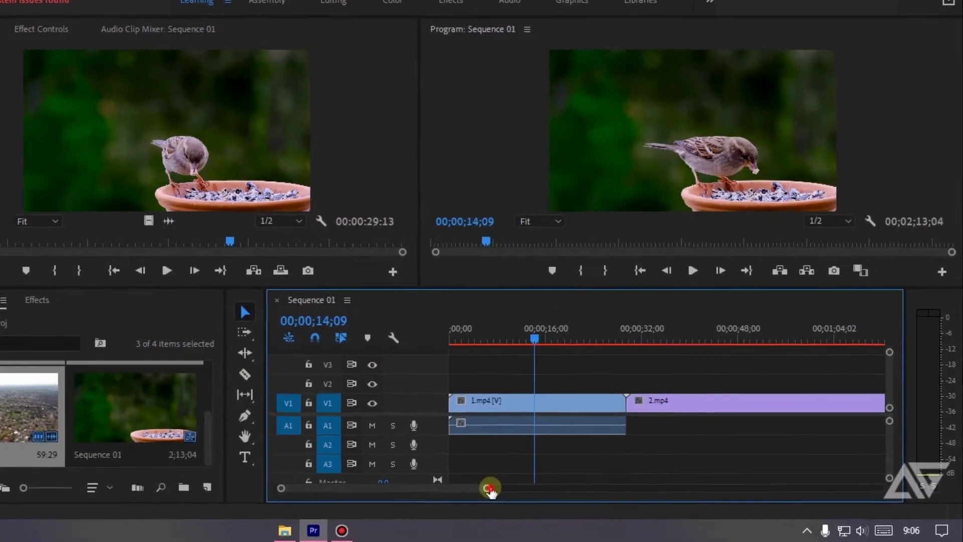
left_click_drag(490, 488, 571, 488)
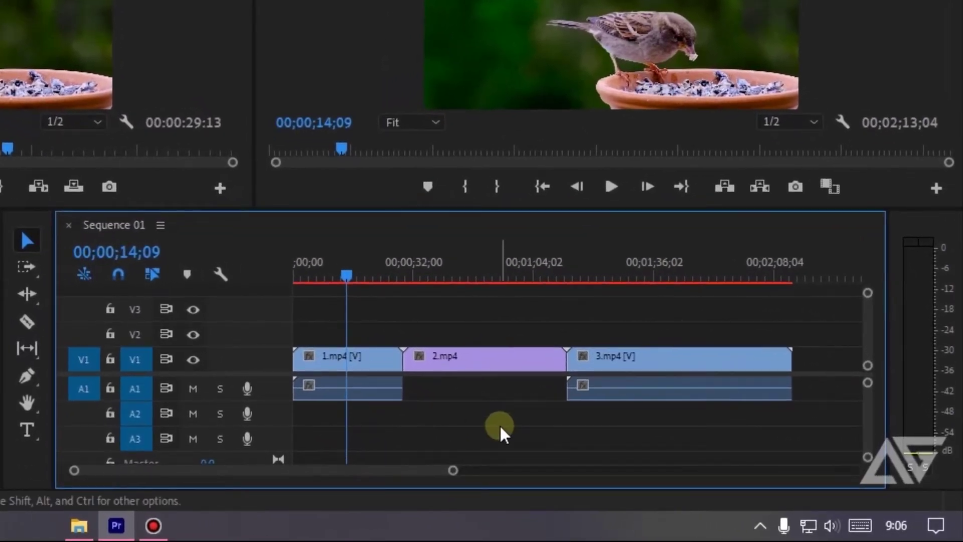
left_click_drag(373, 317, 599, 434)
left_click(465, 366)
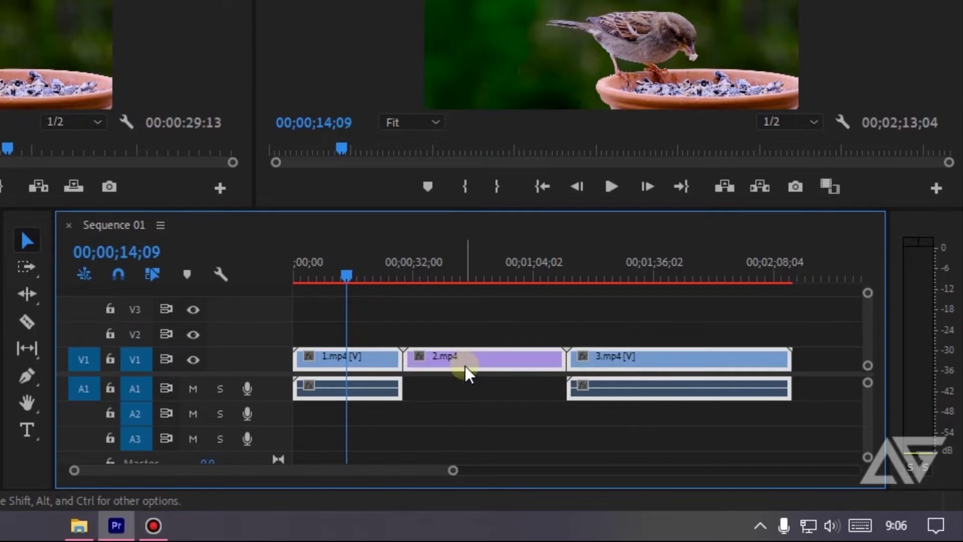
left_click(471, 365)
left_click_drag(470, 366, 510, 366)
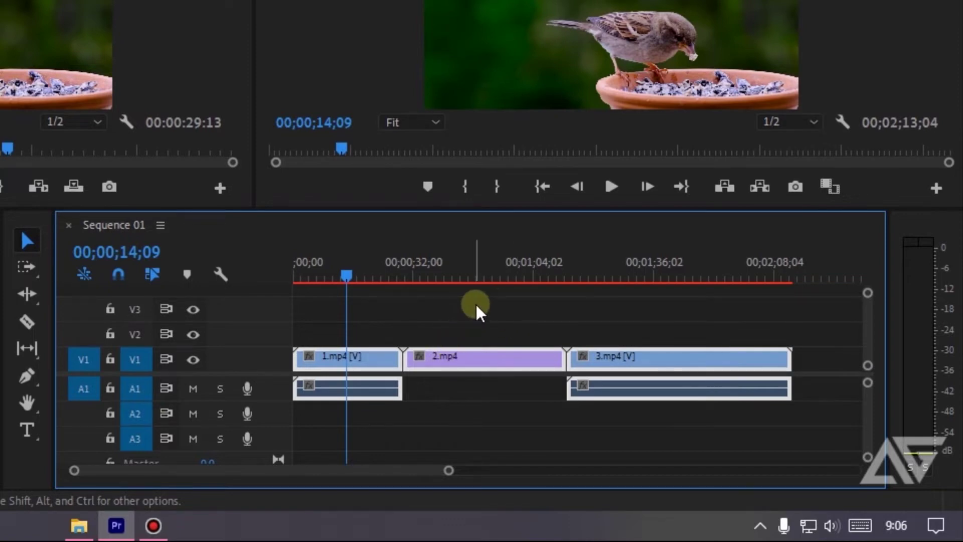
Step: Move 2.mp4 and 3.mp4 later, then delete the gap after 1.mp4 so the clips sit together
left_click_drag(478, 303, 628, 431)
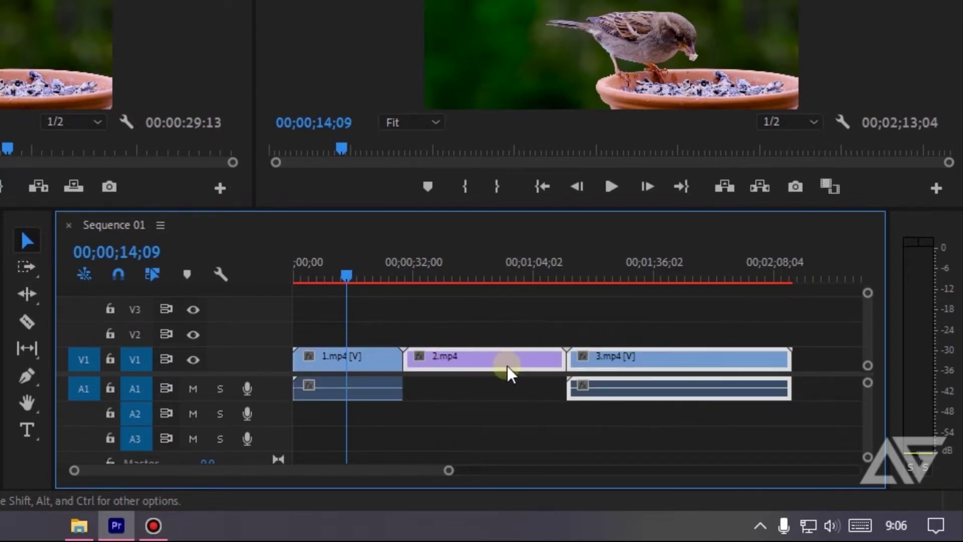
left_click_drag(528, 362, 625, 370)
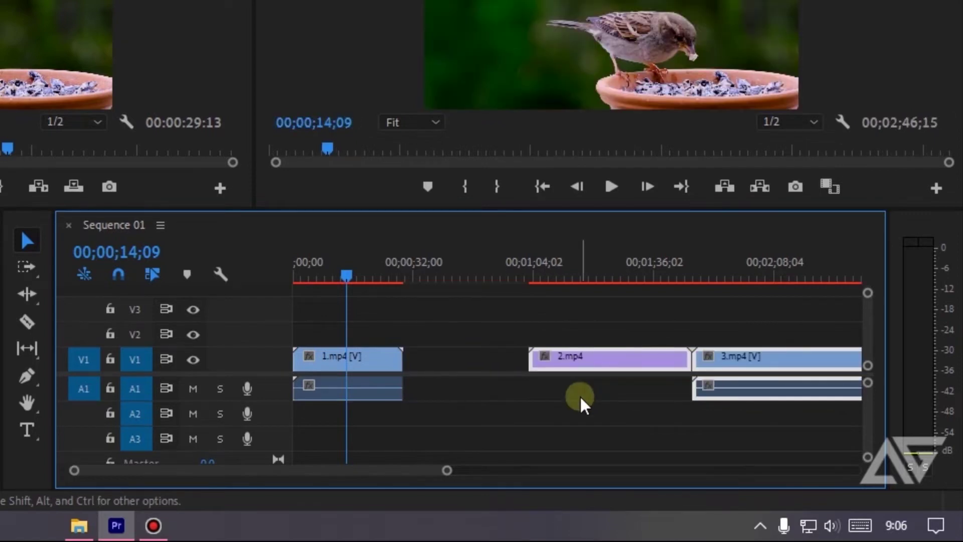
left_click(580, 395)
key("Delete")
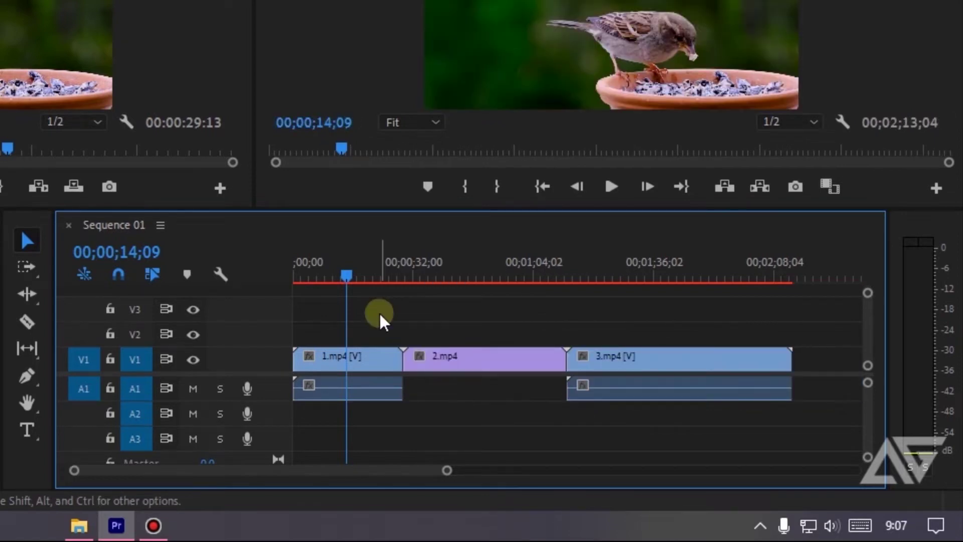
Step: Move all three clips later, then push 3.mp4 and 2.mp4 further right to leave gaps
left_click(381, 313)
left_click_drag(381, 313, 587, 421)
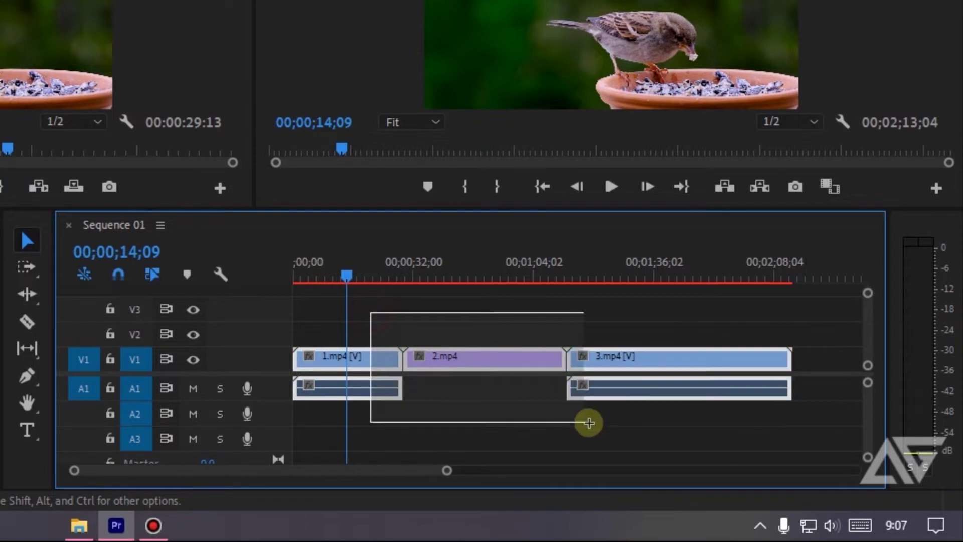
mouse_move(471, 370)
left_mouse_down()
mouse_move(582, 369)
mouse_move(462, 362)
left_mouse_up()
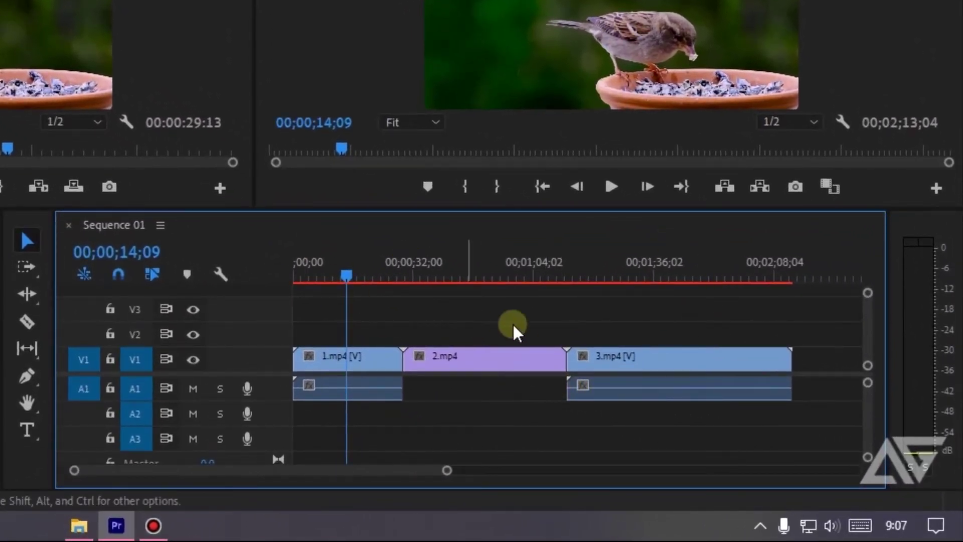
left_click_drag(609, 354, 648, 371)
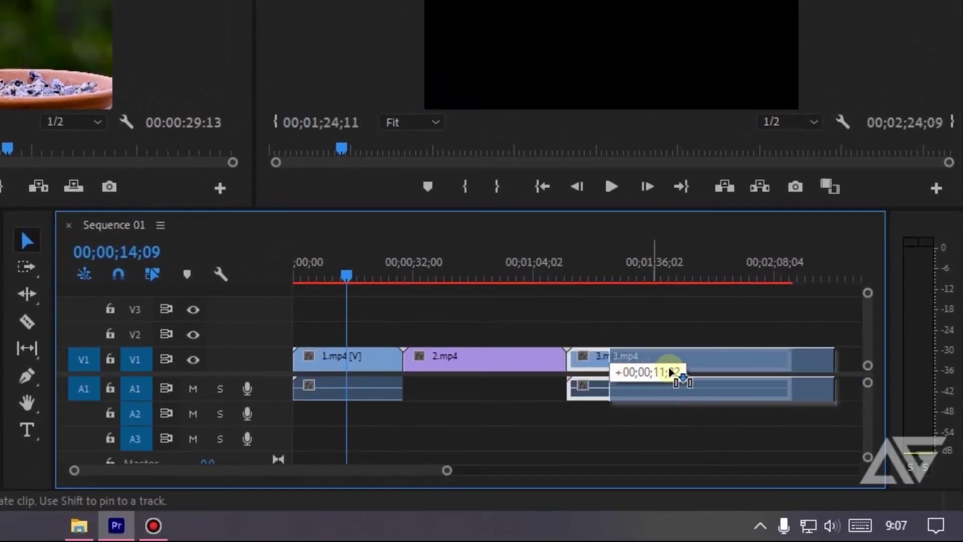
left_click_drag(495, 359, 511, 353)
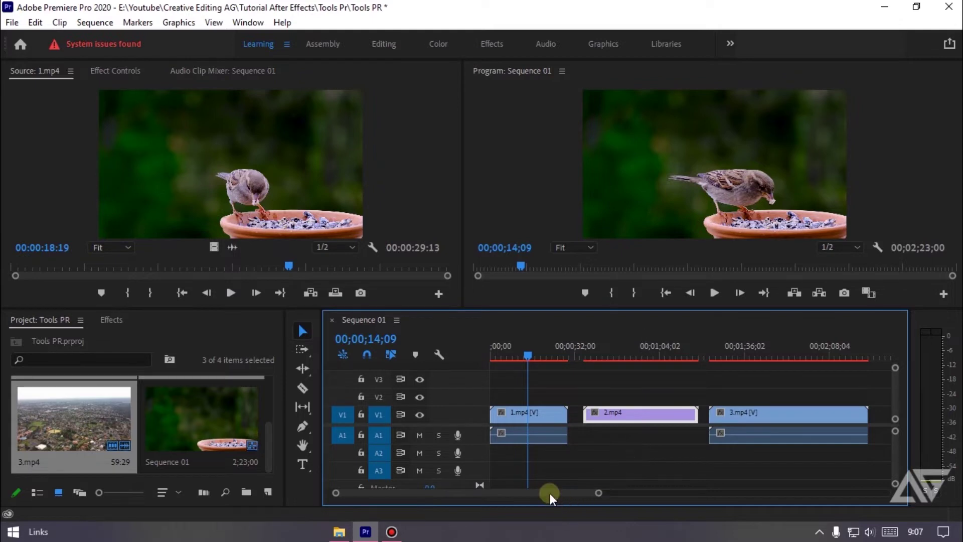
mouse_move(540, 356)
left_mouse_down()
mouse_move(737, 357)
mouse_move(751, 384)
left_mouse_up()
left_click_drag(556, 492, 583, 493)
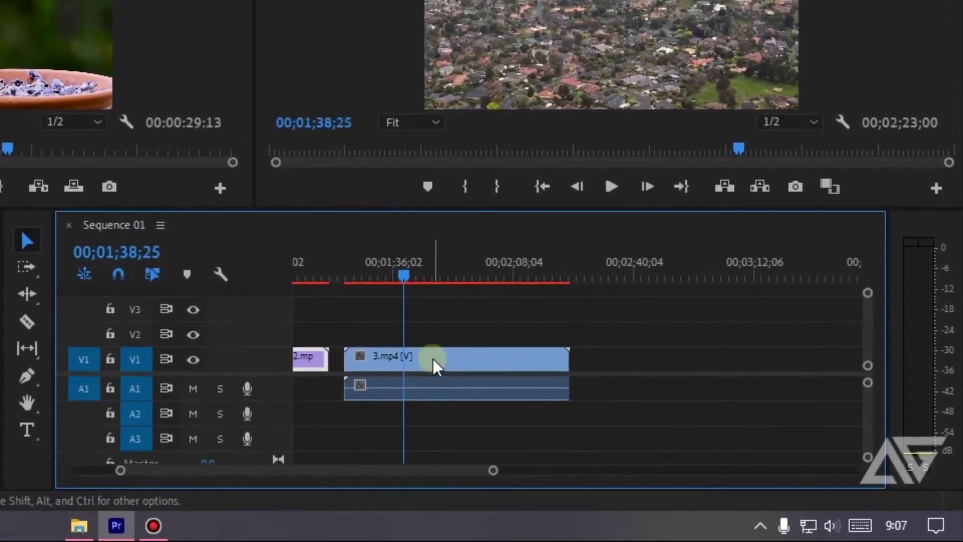
left_click(465, 371)
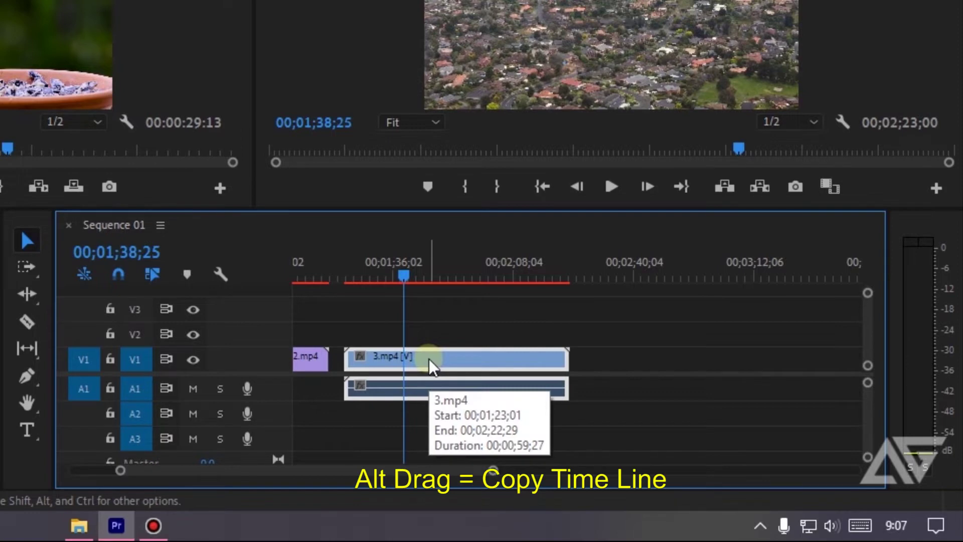
mouse_move(429, 359)
left_mouse_down()
mouse_move(672, 354)
mouse_move(666, 361)
left_mouse_up()
left_click_drag(416, 276, 620, 276)
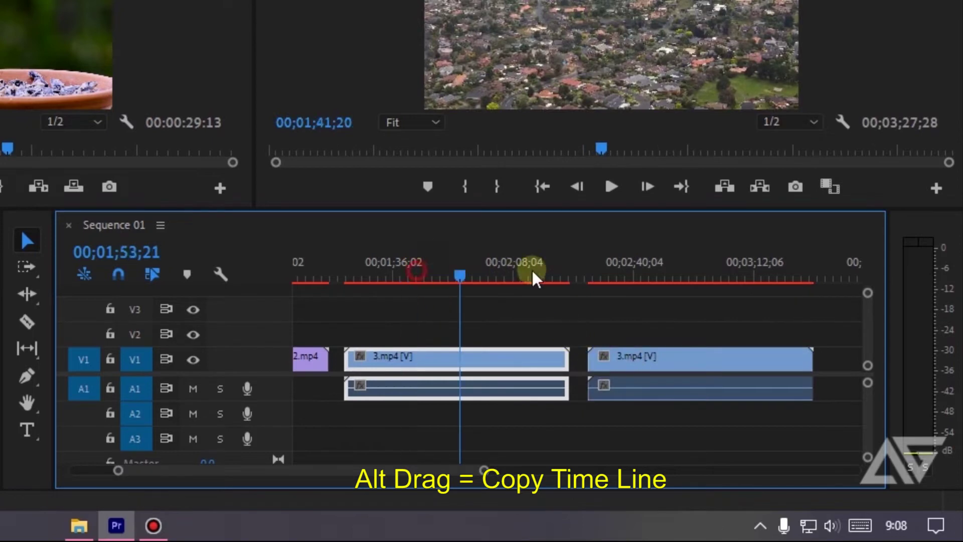
left_click(670, 352)
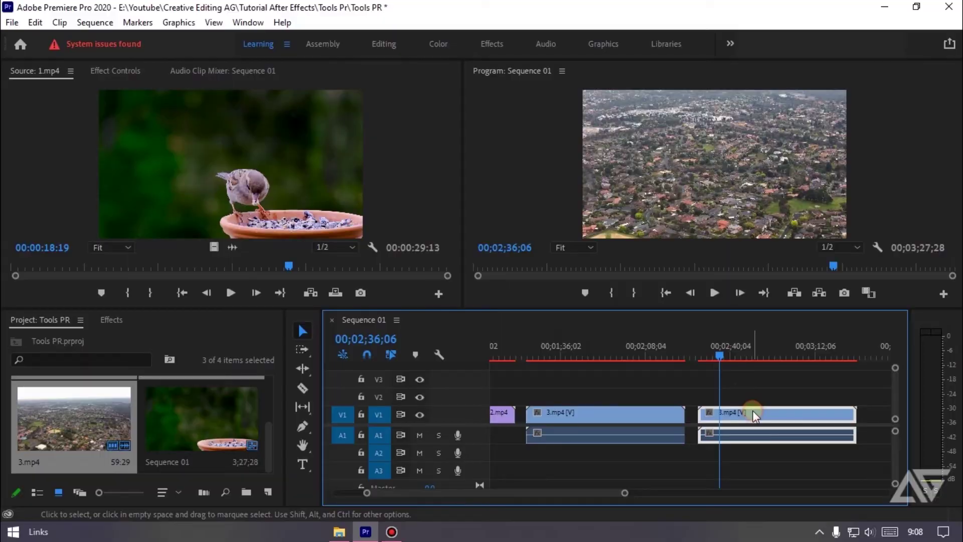
key("Delete")
left_click(653, 494)
left_click_drag(682, 357, 506, 357)
left_click(302, 350)
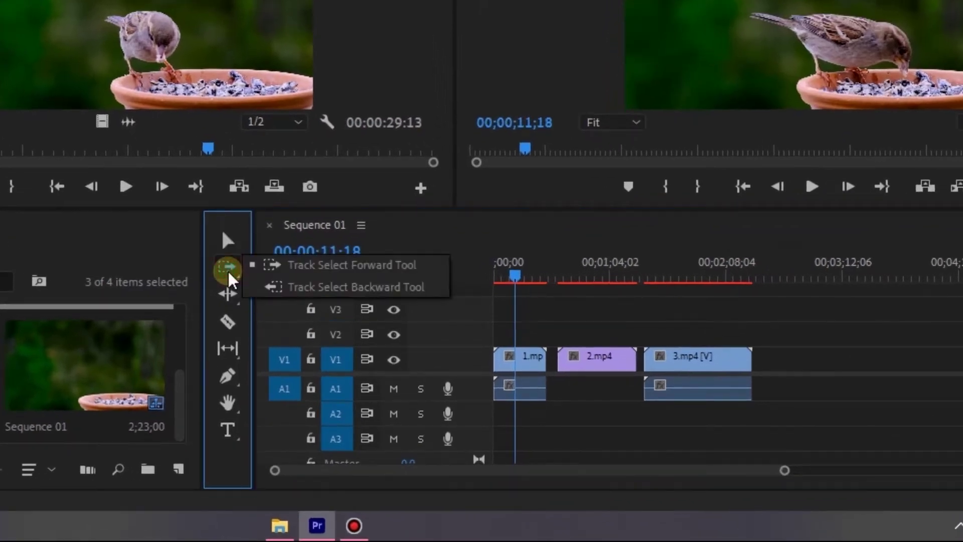
Step: Select 1.mp4 and every later clip with the Track Select Forward Tool, then paste and undo a copy
left_click_drag(228, 272, 271, 264)
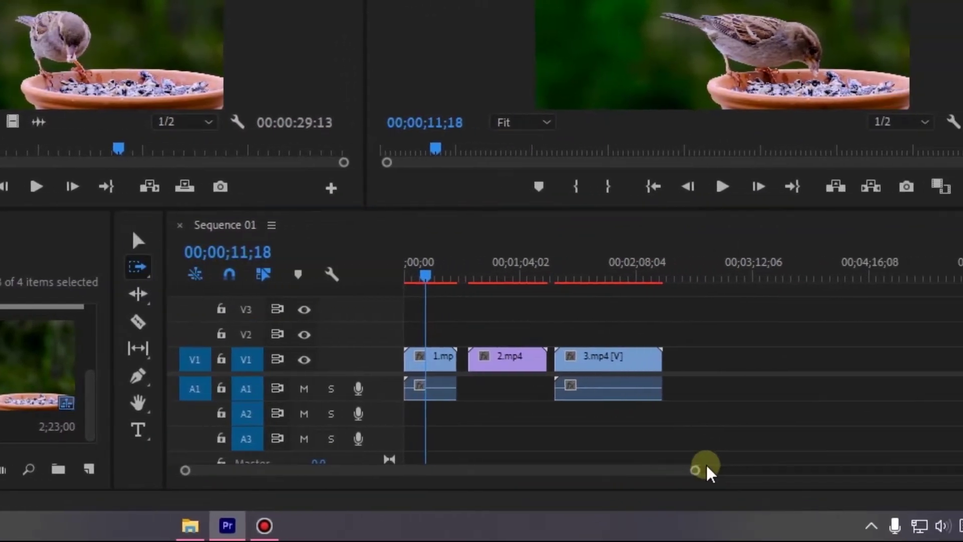
left_click_drag(784, 470, 694, 467)
left_click_drag(496, 467, 526, 467)
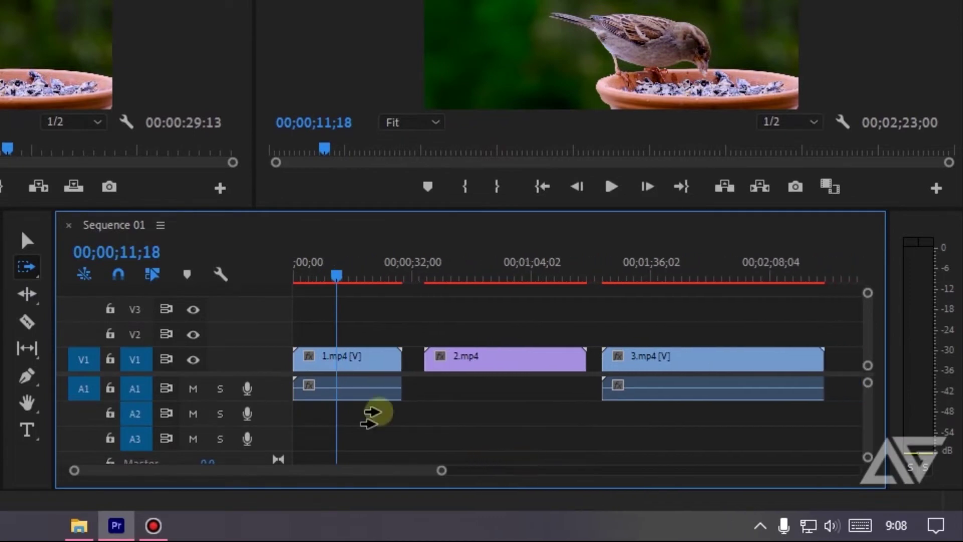
left_click(26, 274)
left_click_drag(27, 277, 100, 284)
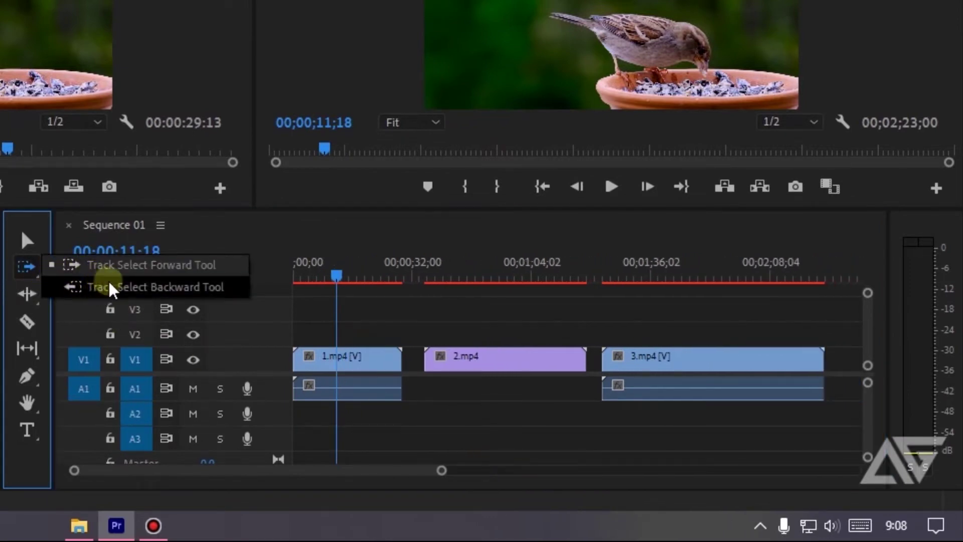
left_click(330, 373)
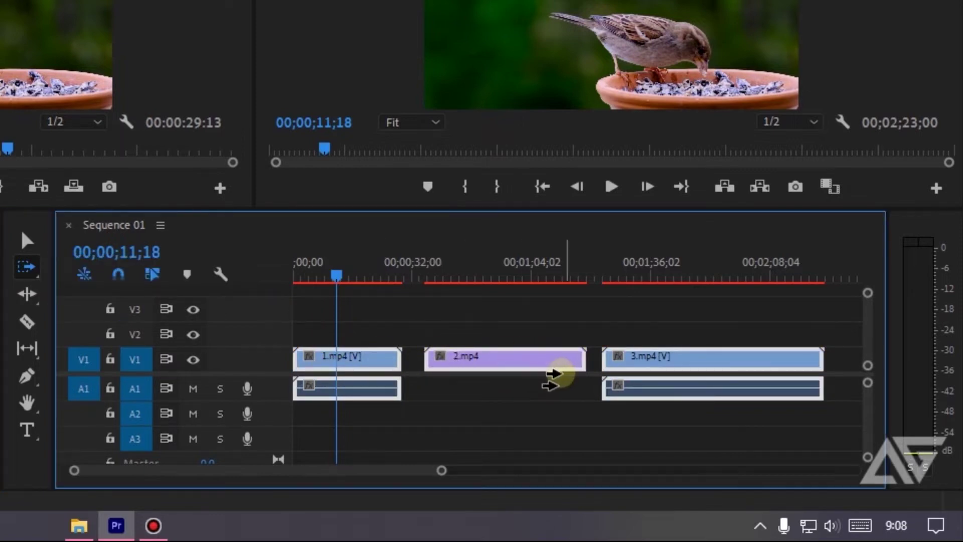
mouse_move(498, 370)
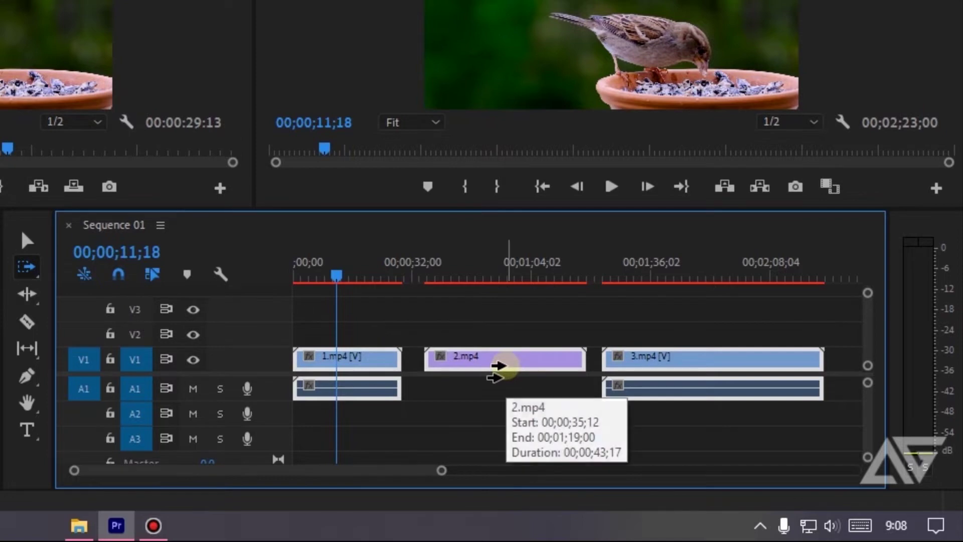
key("ctrl+v")
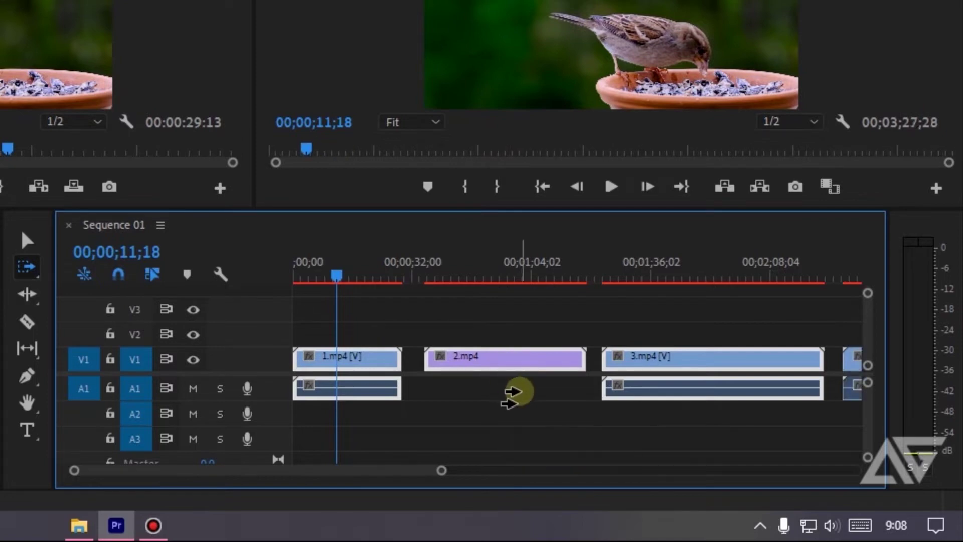
key("ctrl+z")
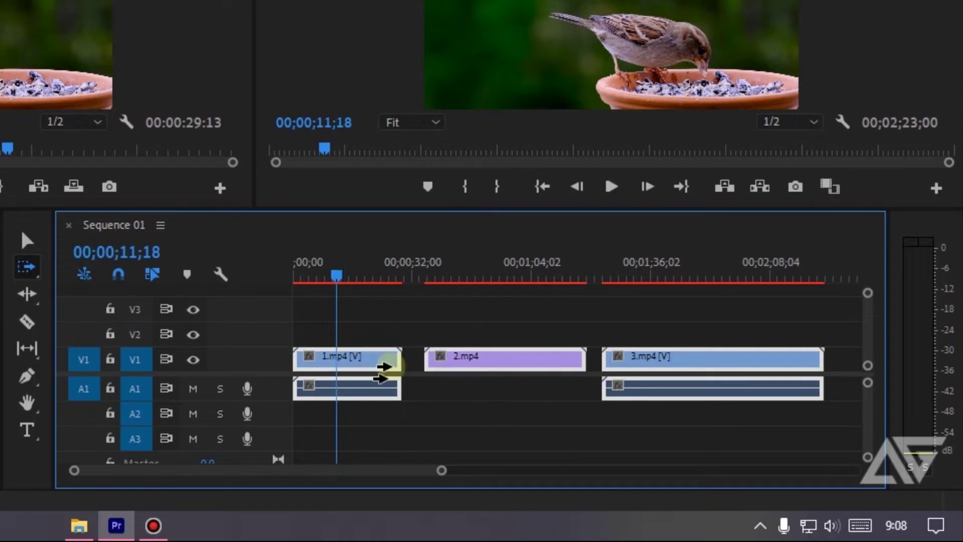
Step: Select forward from 2.mp4 and shift 2.mp4 and 3.mp4 slightly later together
left_click(494, 368)
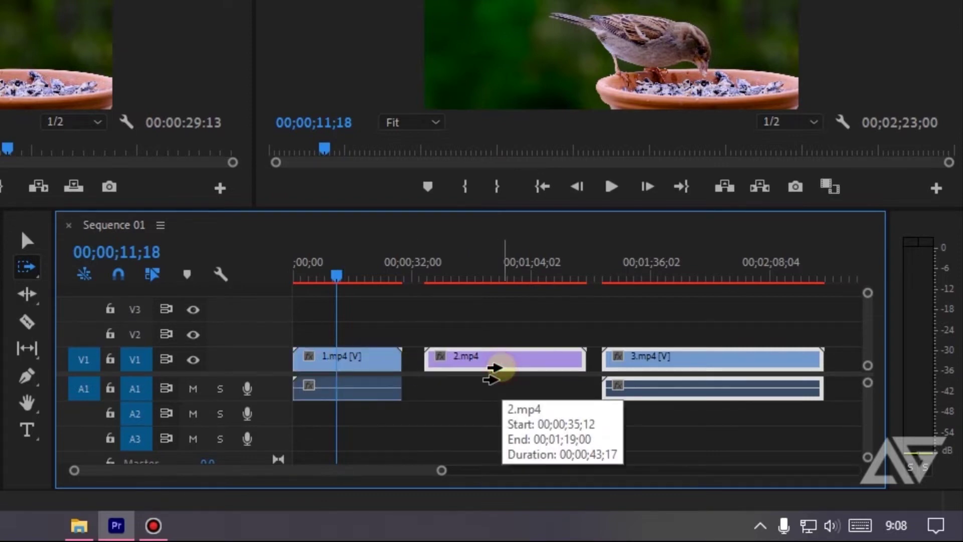
left_click(27, 241)
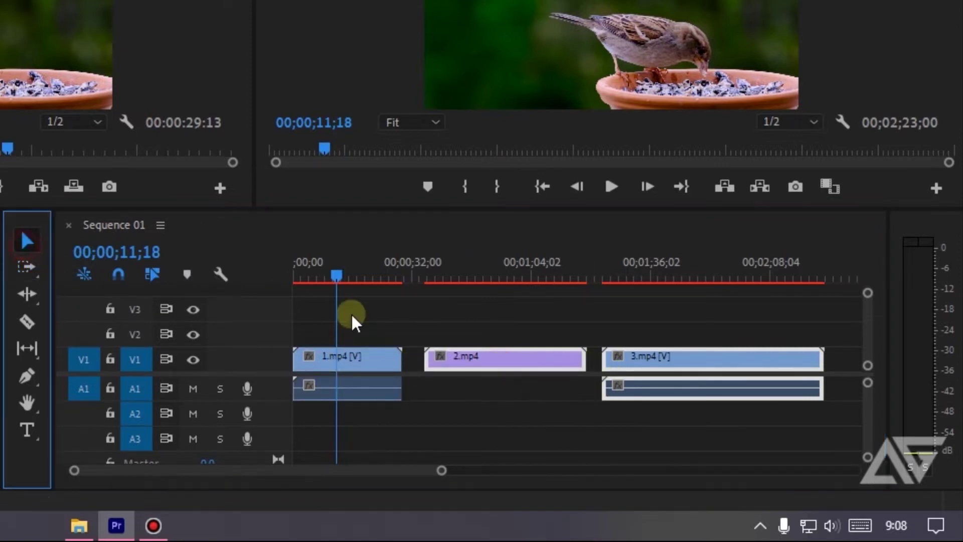
mouse_move(498, 360)
left_mouse_down()
mouse_move(577, 365)
mouse_move(511, 362)
left_mouse_up()
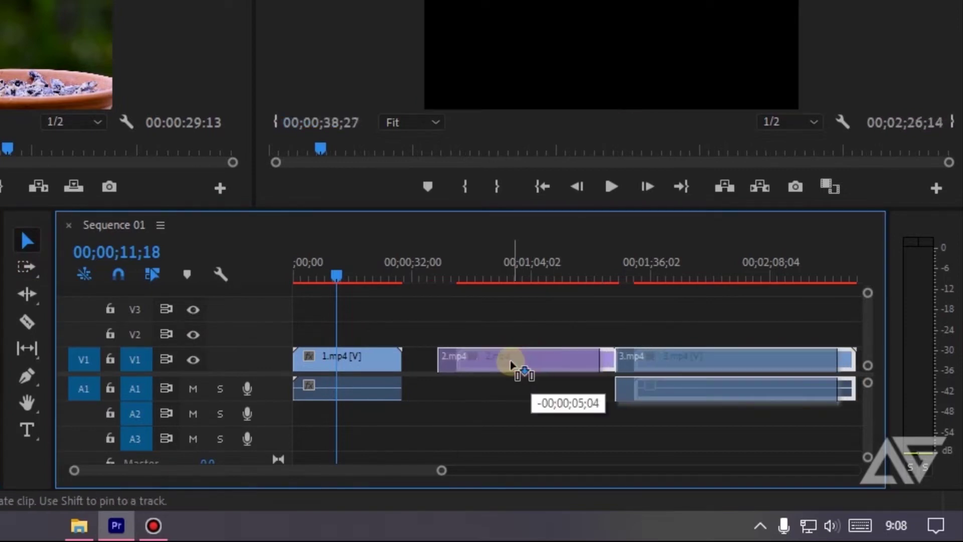
Step: Deselect, box-select the sequence clips again, and bring up the track-selection direction choices
left_click(443, 304)
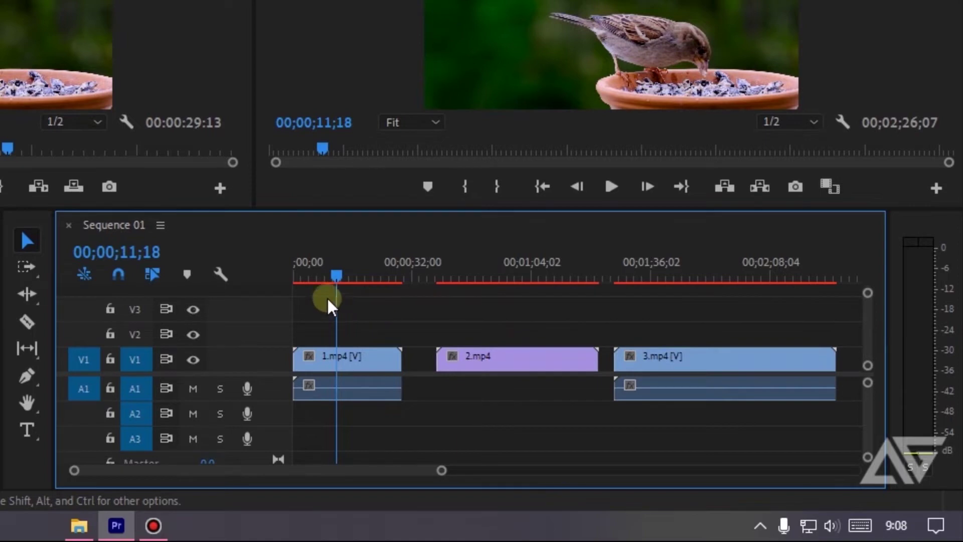
left_click_drag(377, 326, 730, 417)
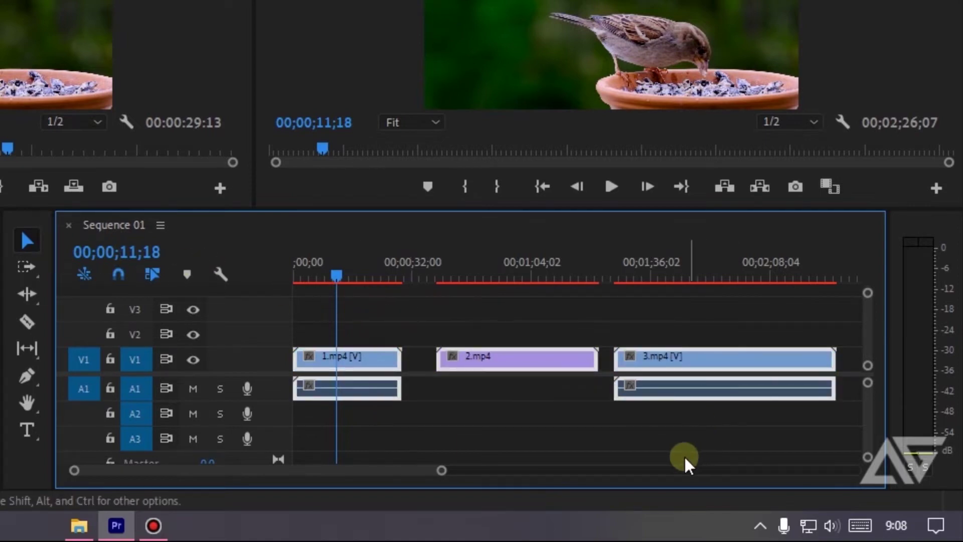
left_click(472, 357)
left_click_drag(26, 267, 104, 293)
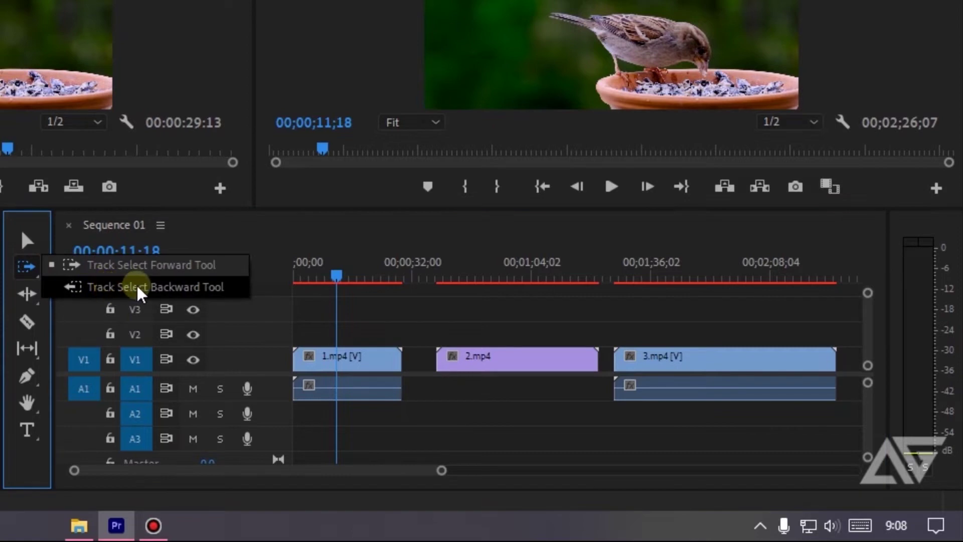
Step: Select backward from 3.mp4 and from 2.mp4 with the Track Select Backward Tool, closing the gaps
left_click(216, 287)
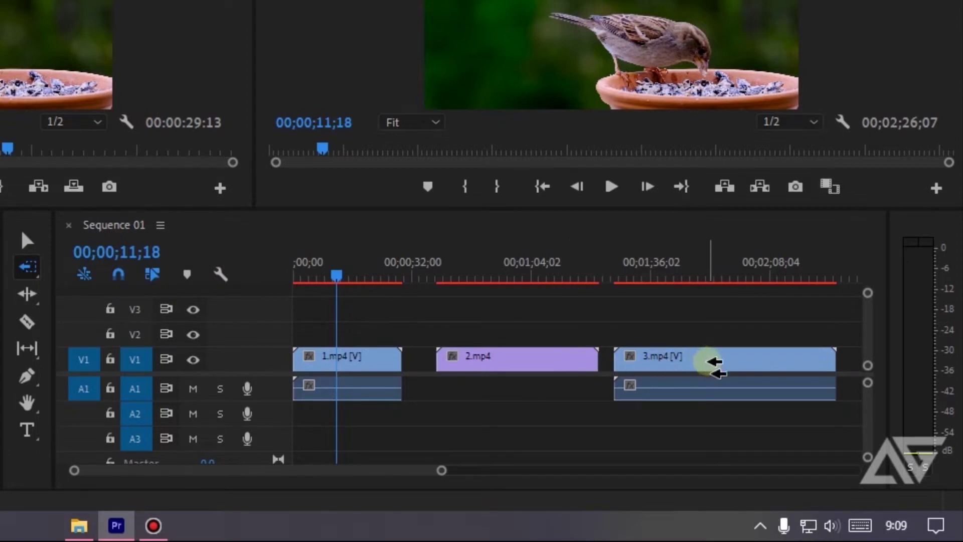
left_click(712, 364)
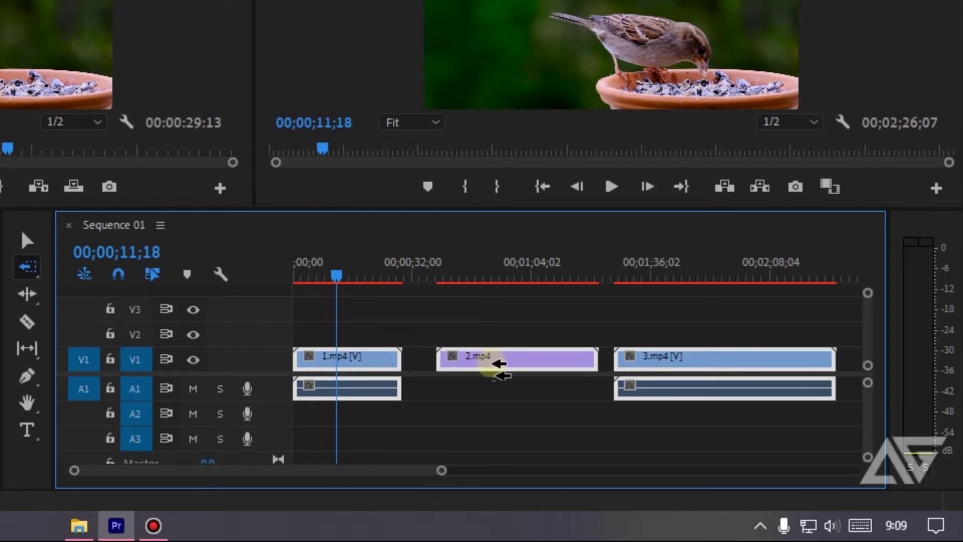
left_click(499, 363)
left_click(27, 238)
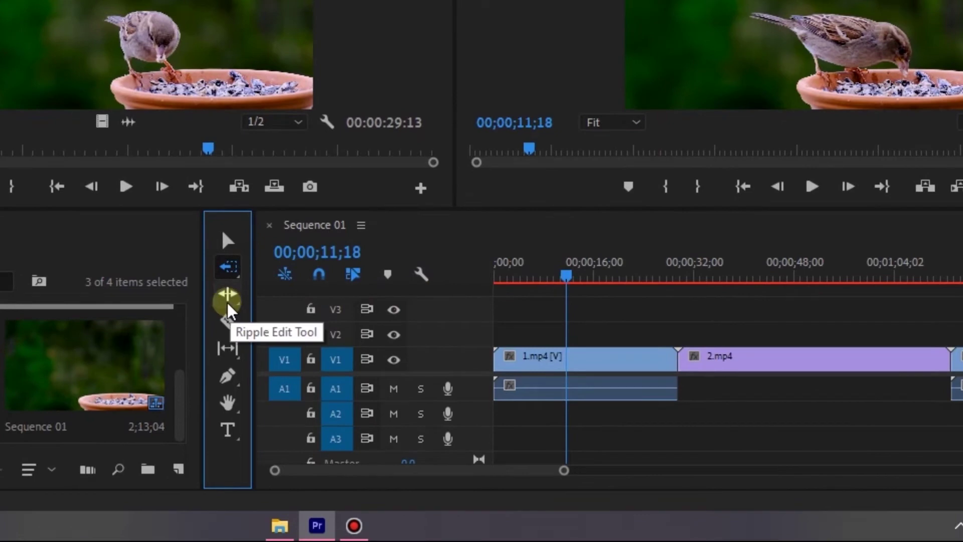
left_click(227, 298)
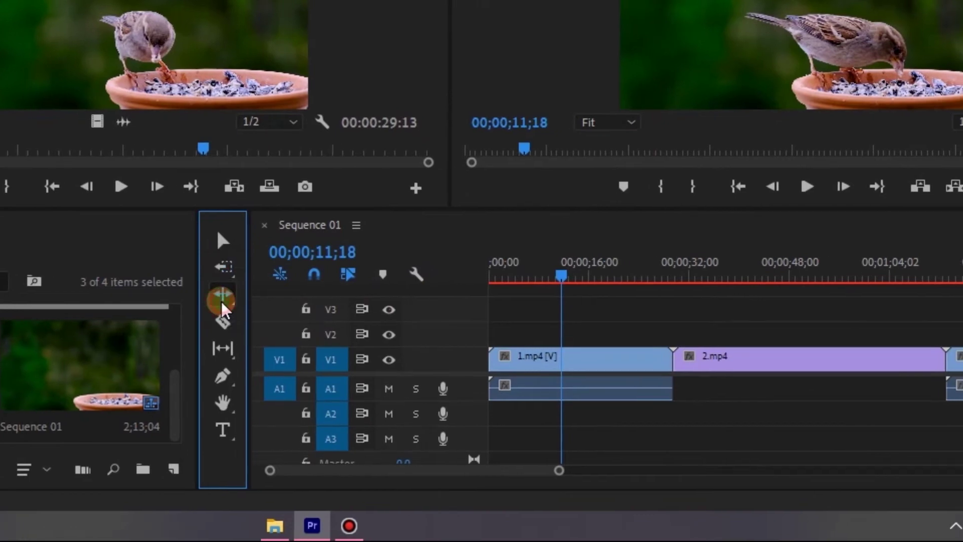
left_click_drag(364, 470, 438, 471)
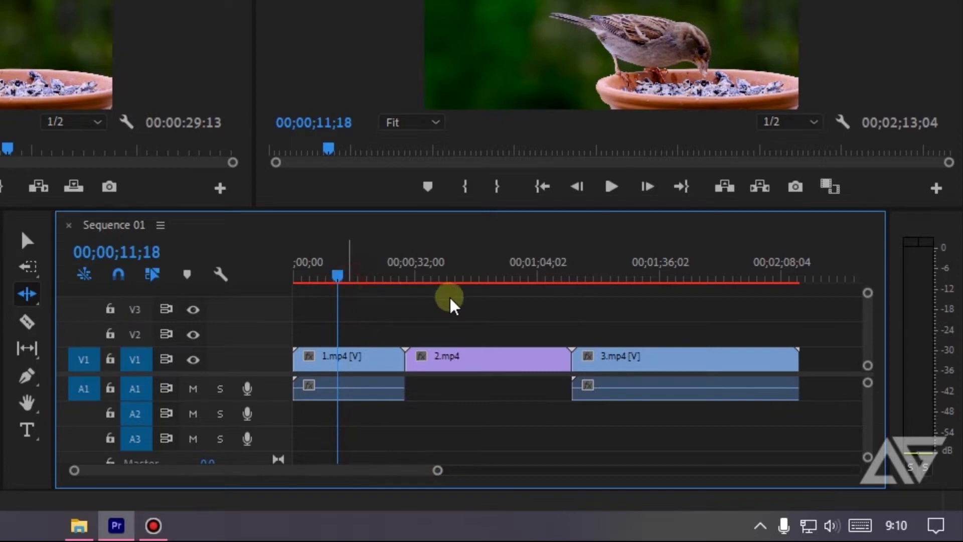
left_click_drag(344, 277, 504, 291)
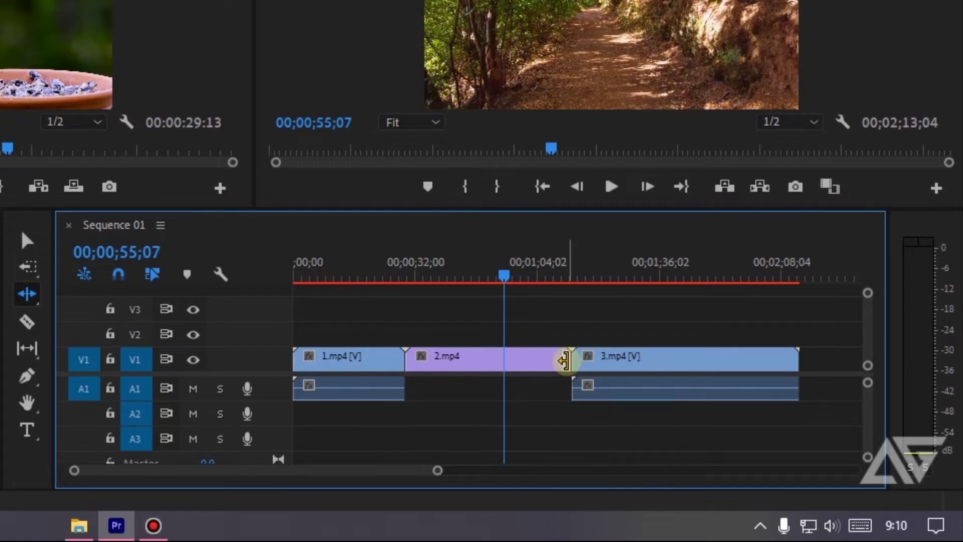
mouse_move(565, 360)
left_mouse_down()
mouse_move(542, 364)
mouse_move(575, 366)
left_mouse_up()
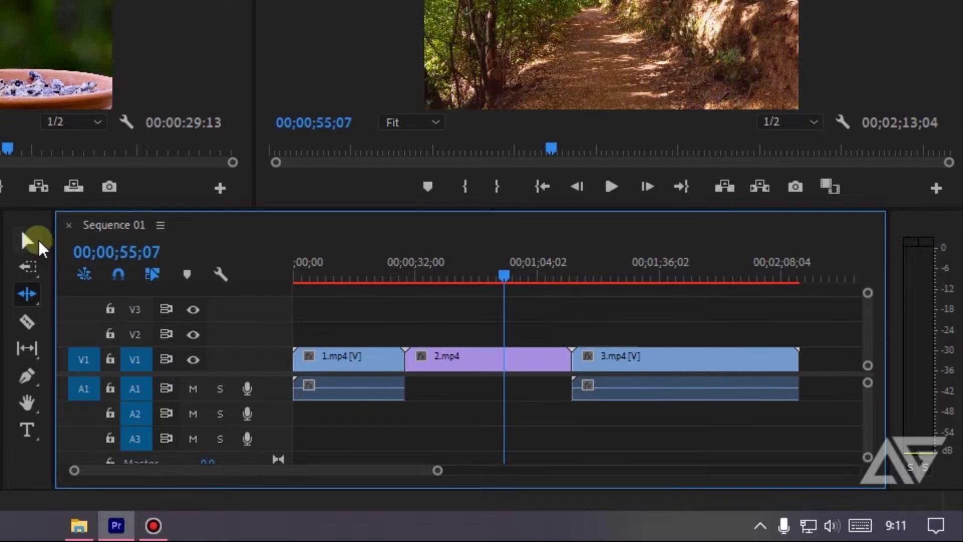
Step: Trim 2.mp4's end with the Selection tool, then undo the gap it left before 3.mp4
left_click(28, 241)
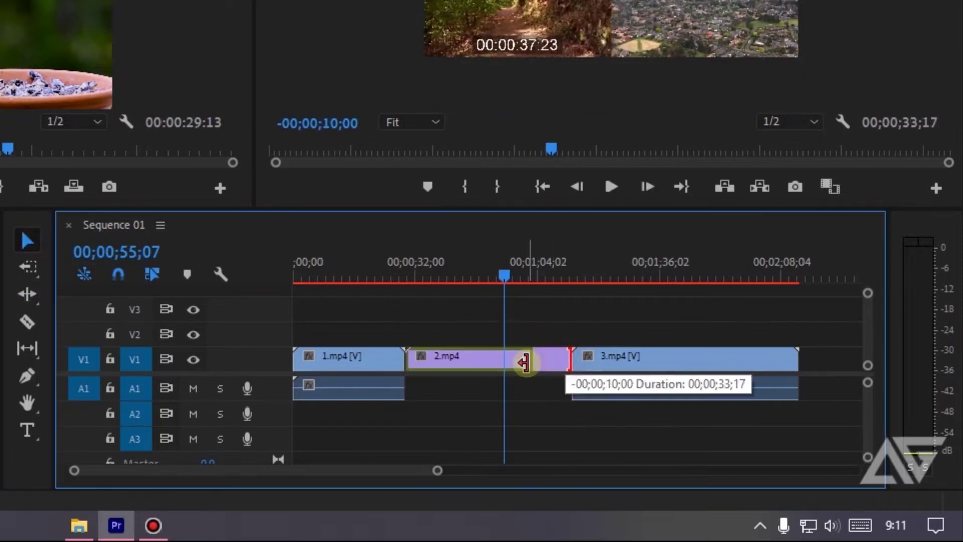
left_click_drag(563, 358, 533, 358)
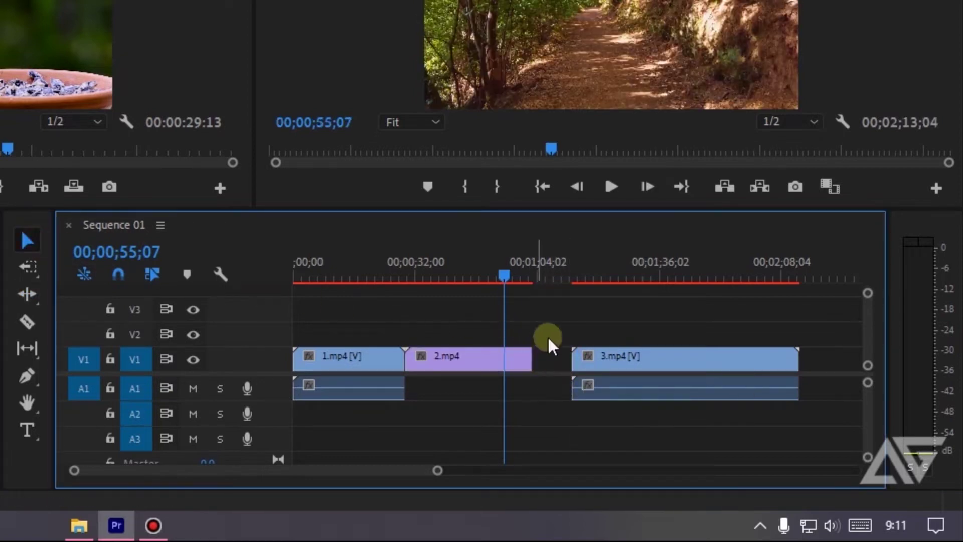
key("ctrl+z")
Step: Ripple-trim 2.mp4's end so 3.mp4 follows, then undo that trim as well
left_click(31, 298)
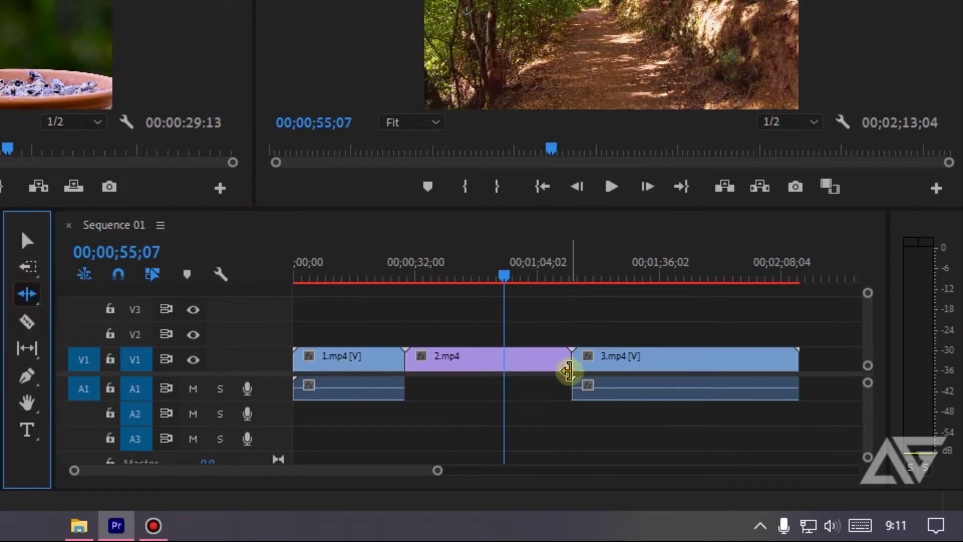
left_click_drag(568, 371, 533, 374)
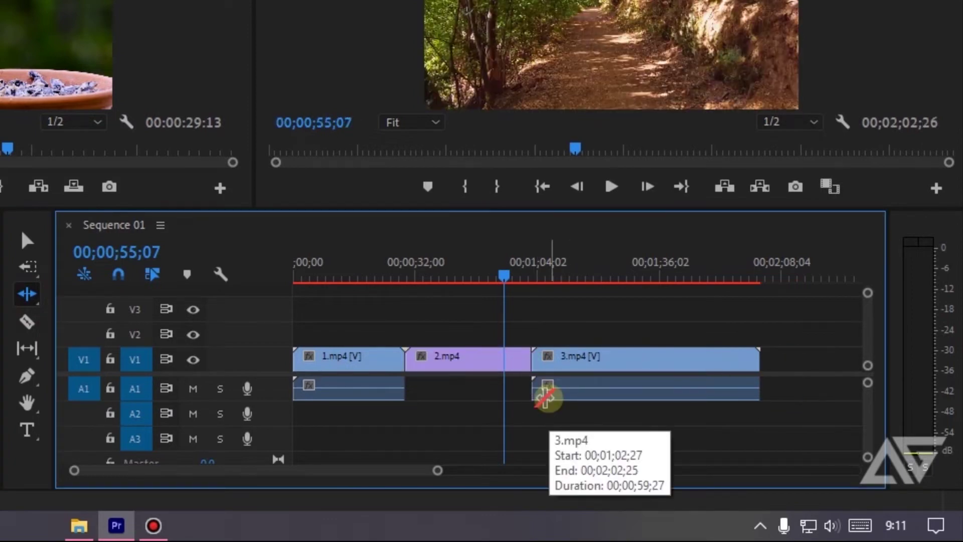
key("ctrl+z")
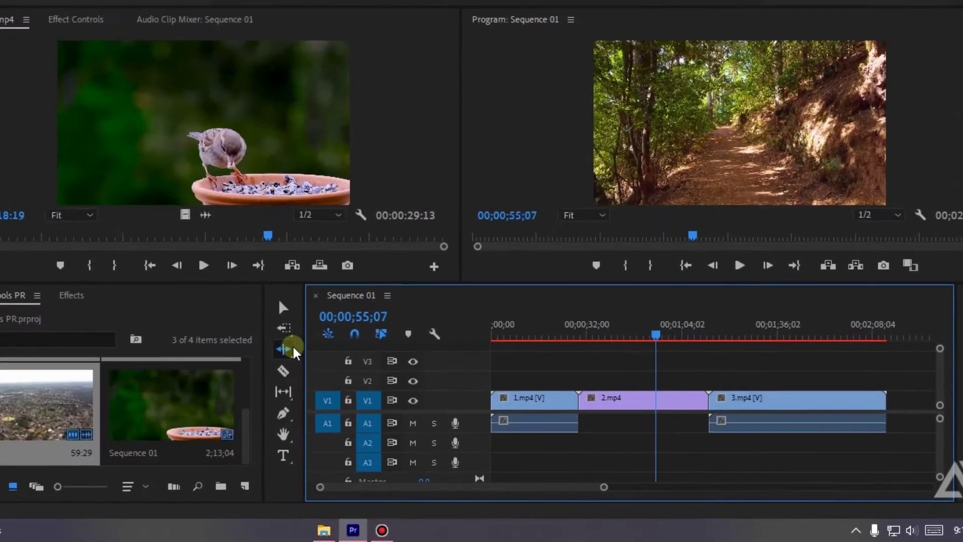
left_click(228, 293)
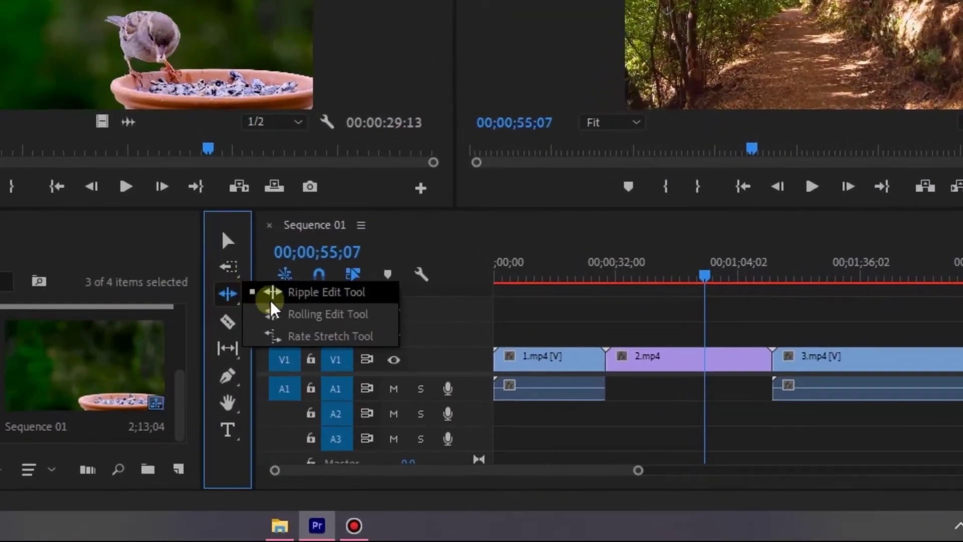
Step: Switch to the Rolling Edit tool and zoom the timeline in on the first clips
left_click(350, 321)
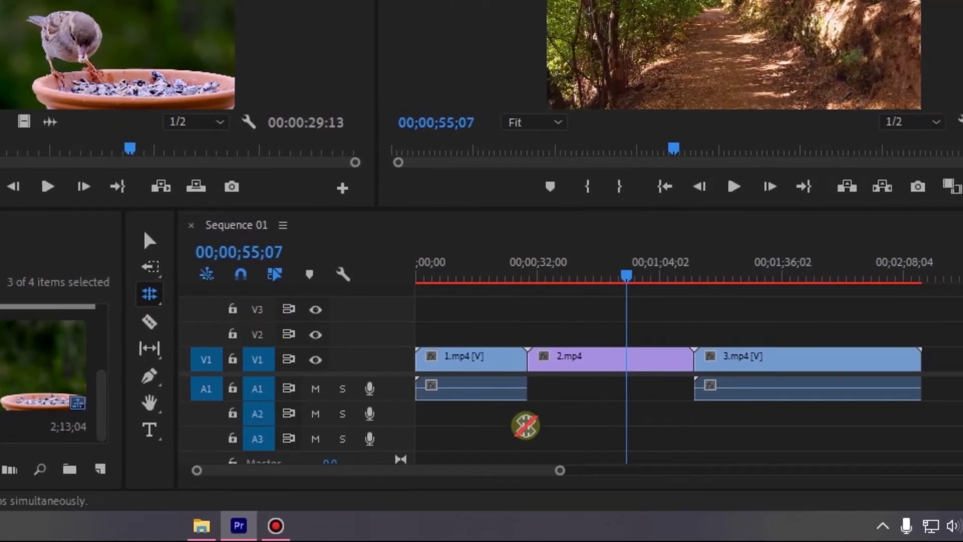
left_click_drag(511, 470, 376, 470)
mouse_move(567, 277)
left_mouse_down()
mouse_move(462, 291)
mouse_move(404, 280)
left_mouse_up()
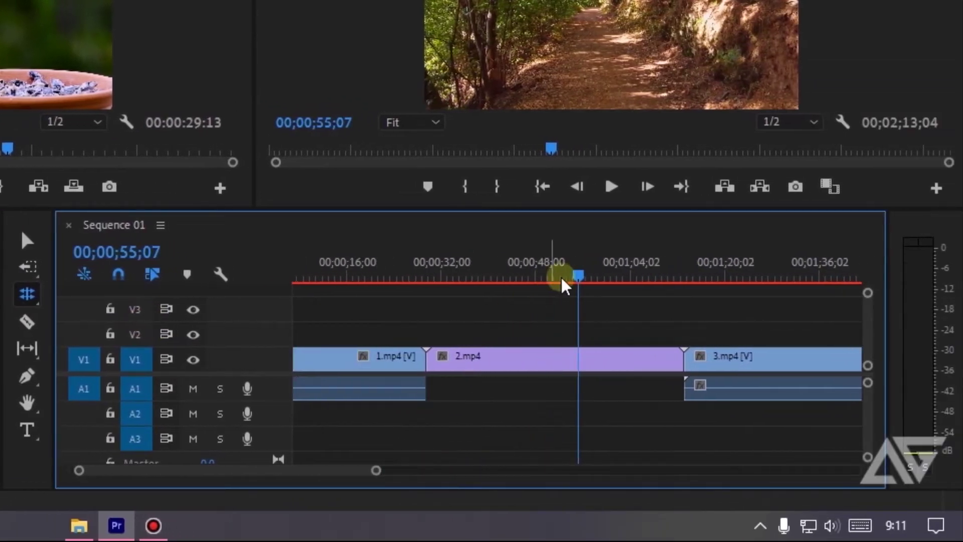
Step: Move the playhead to the 1.mp4/2.mp4 cut and open that edit point in trim view
left_click_drag(422, 359, 416, 359)
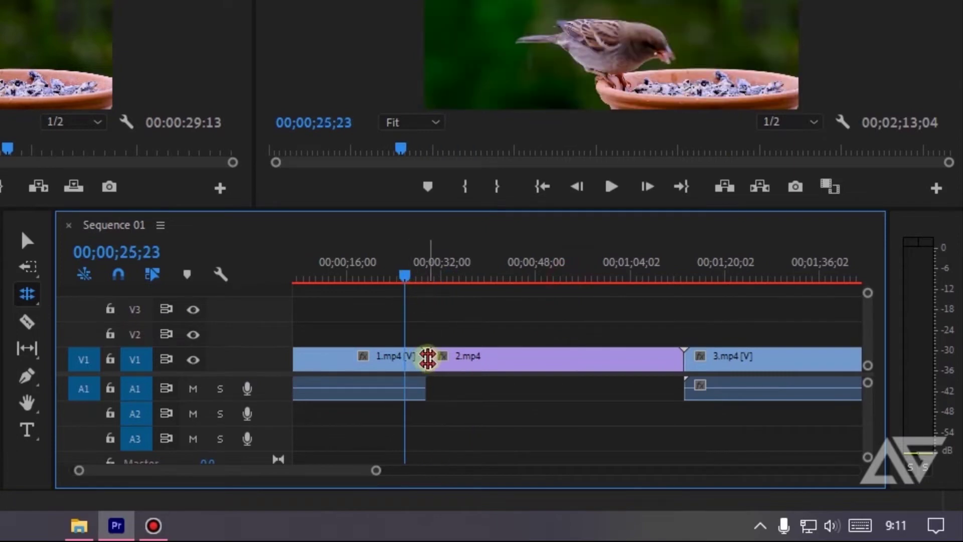
left_click(403, 284)
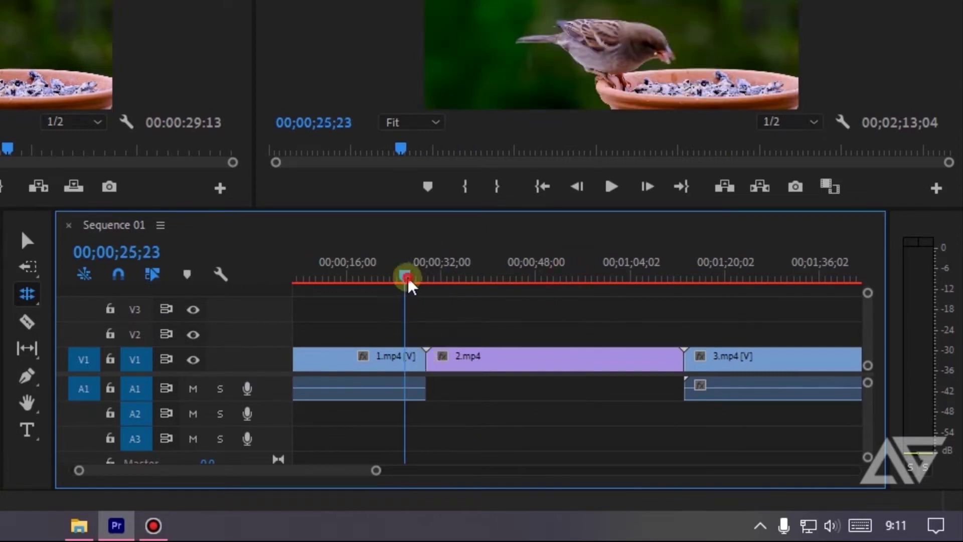
left_click_drag(396, 285, 382, 284)
left_click(429, 362)
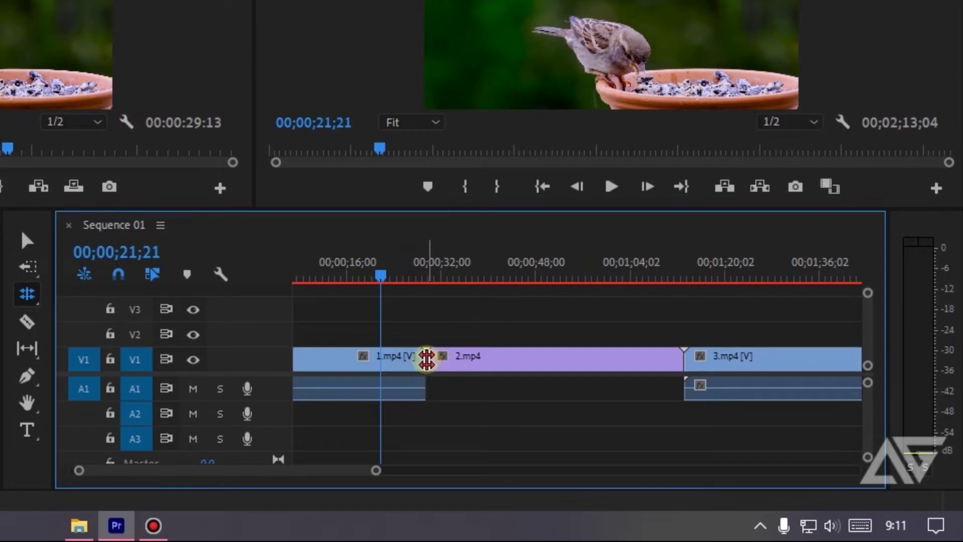
left_click_drag(426, 359, 425, 357)
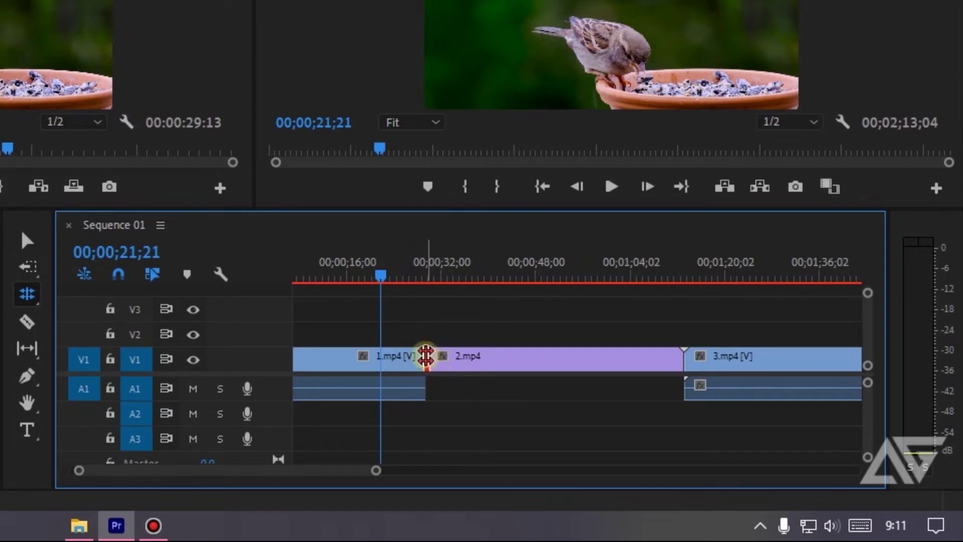
double_click(427, 359)
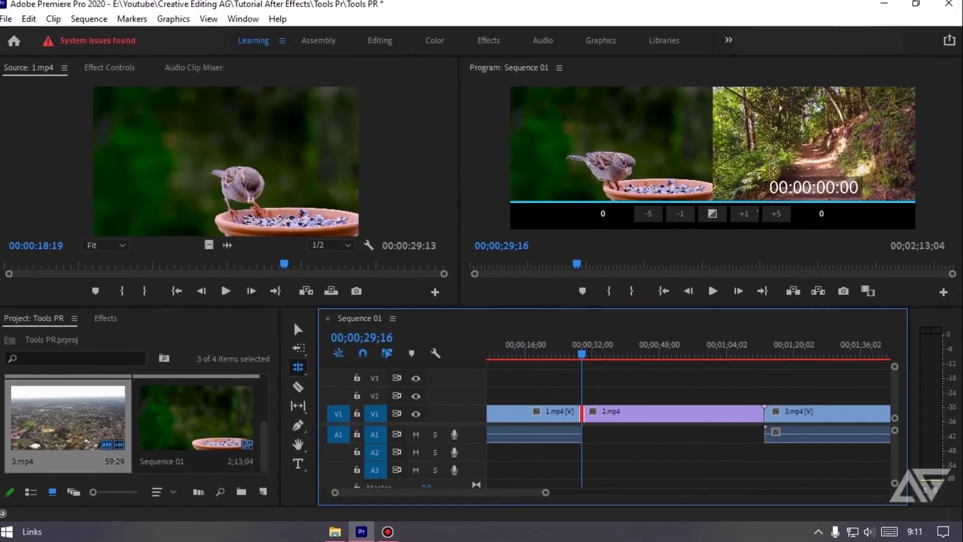
Step: Apply the default 00;00;01;00 Cross Dissolve at the 1.mp4/2.mp4 cut and select it
left_click(713, 217)
left_click(595, 280)
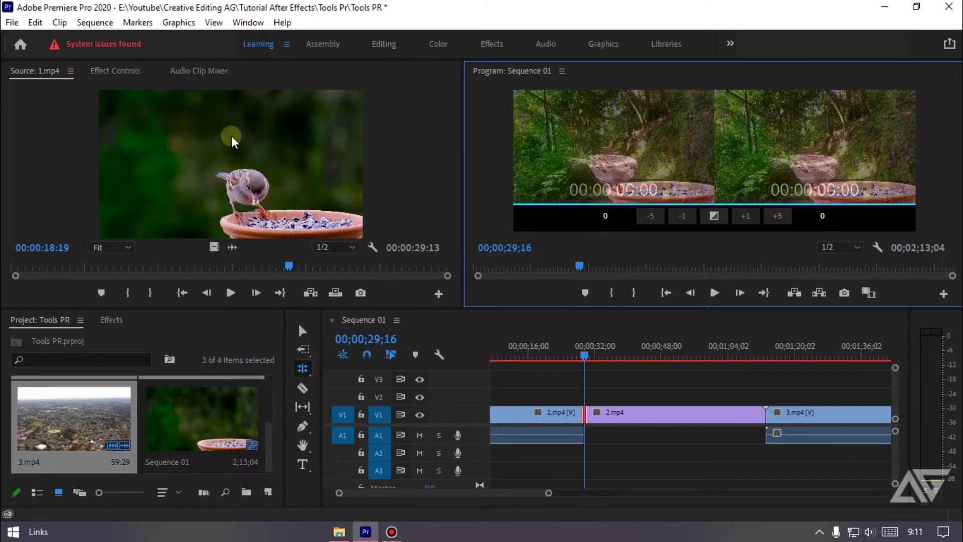
left_click(123, 72)
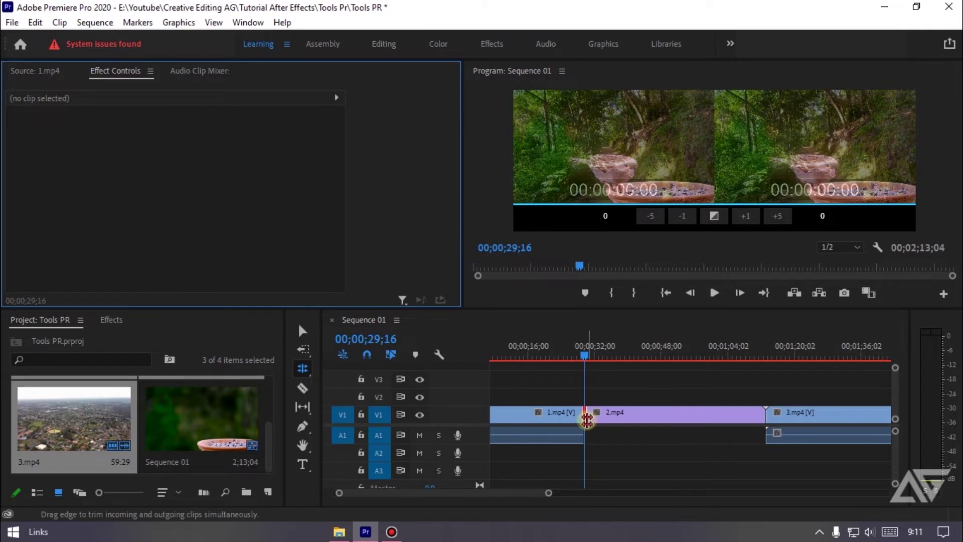
left_click(587, 420)
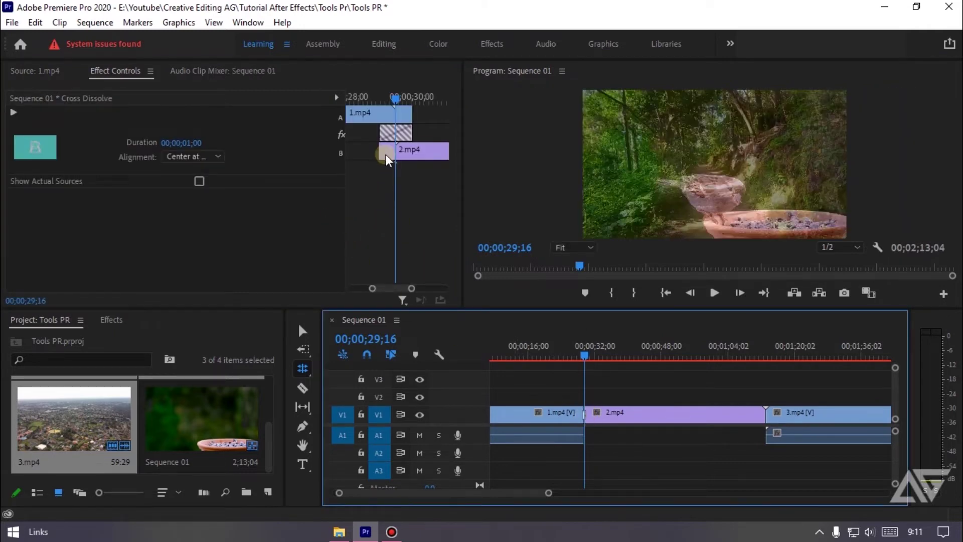
Step: Play back the cross dissolve from just before it
left_click_drag(397, 98, 371, 99)
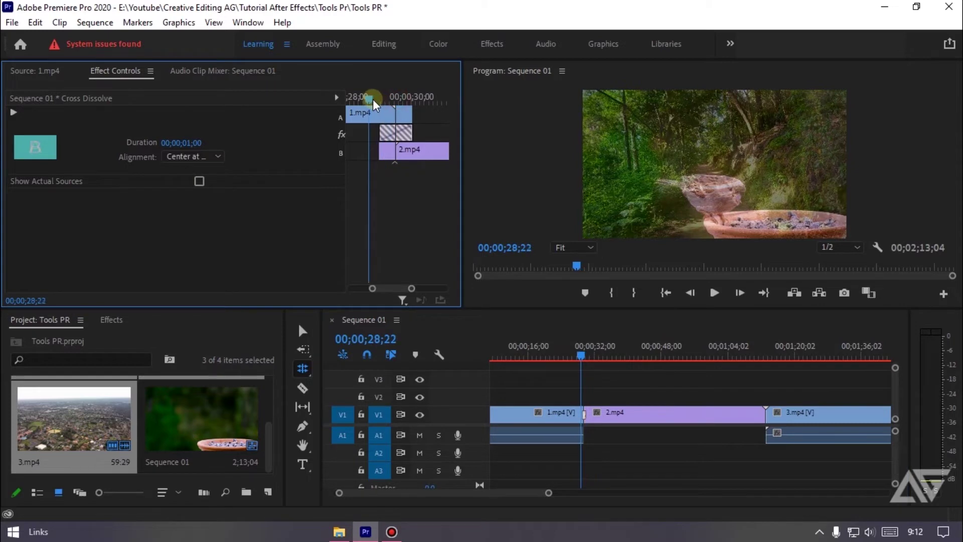
key("space")
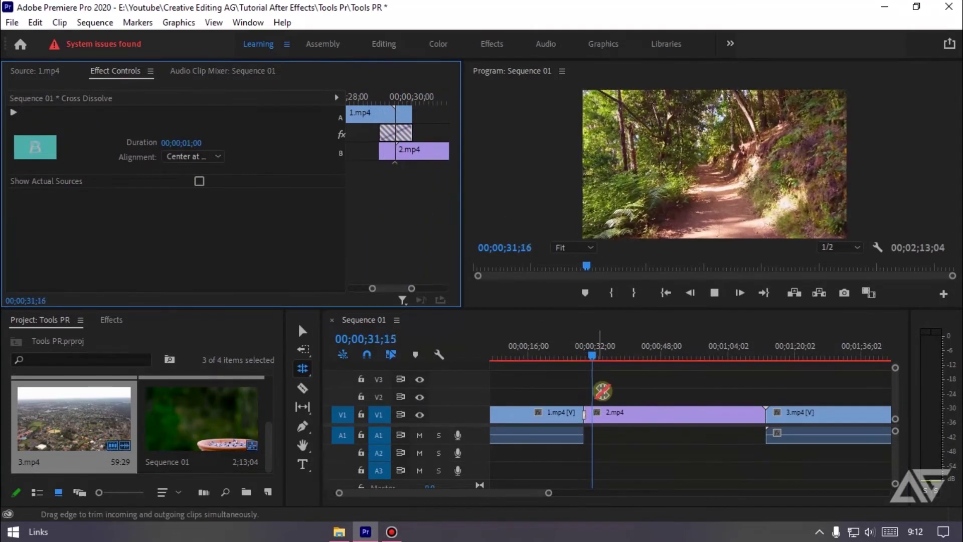
key("space")
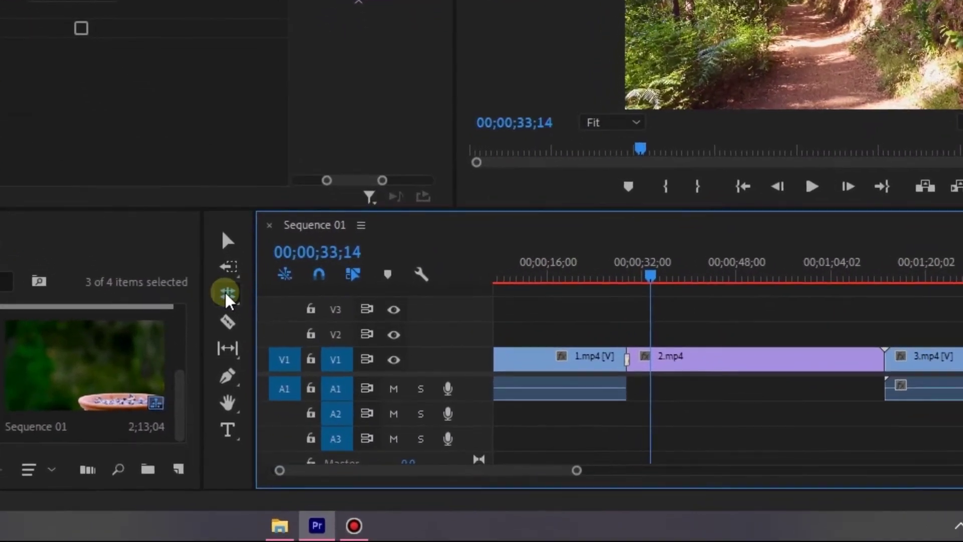
Step: Move 3.mp4 later on the timeline, leaving a gap after 2.mp4
left_click(227, 301)
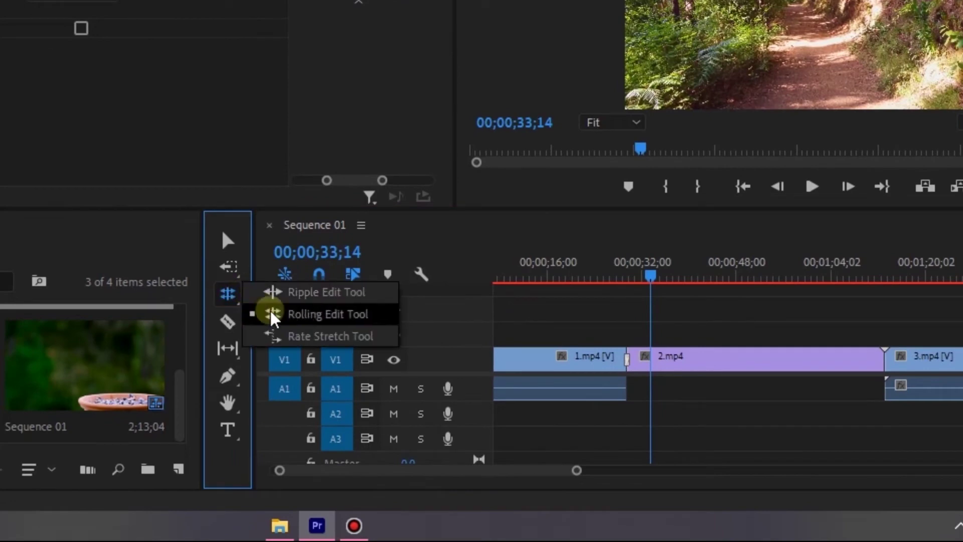
left_click(293, 335)
left_click(228, 295)
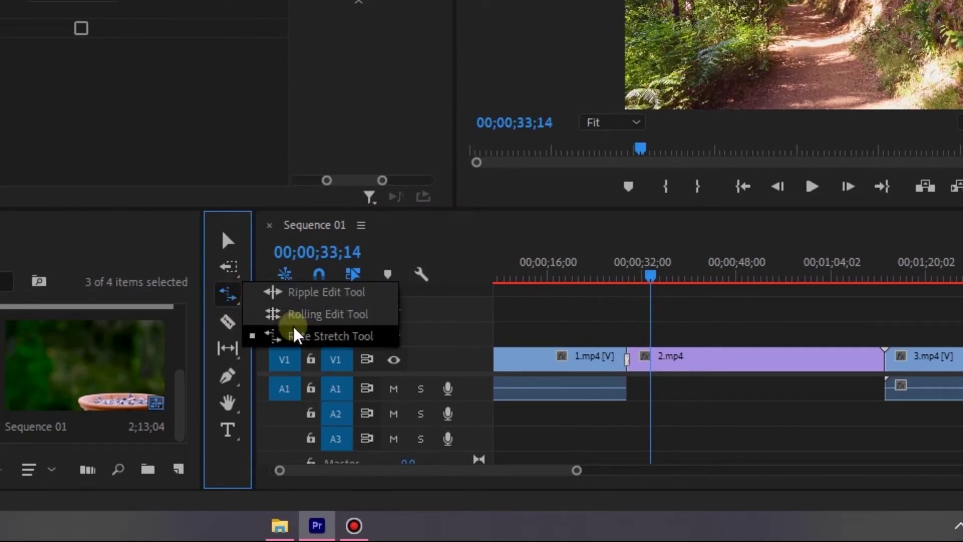
left_click(275, 313)
left_click_drag(568, 470, 369, 470)
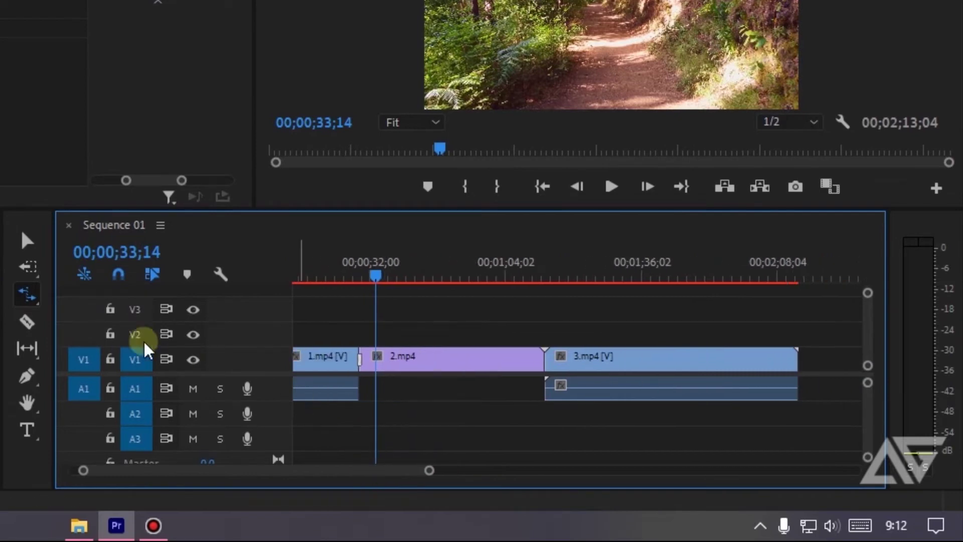
left_click(35, 232)
left_click_drag(616, 368, 671, 369)
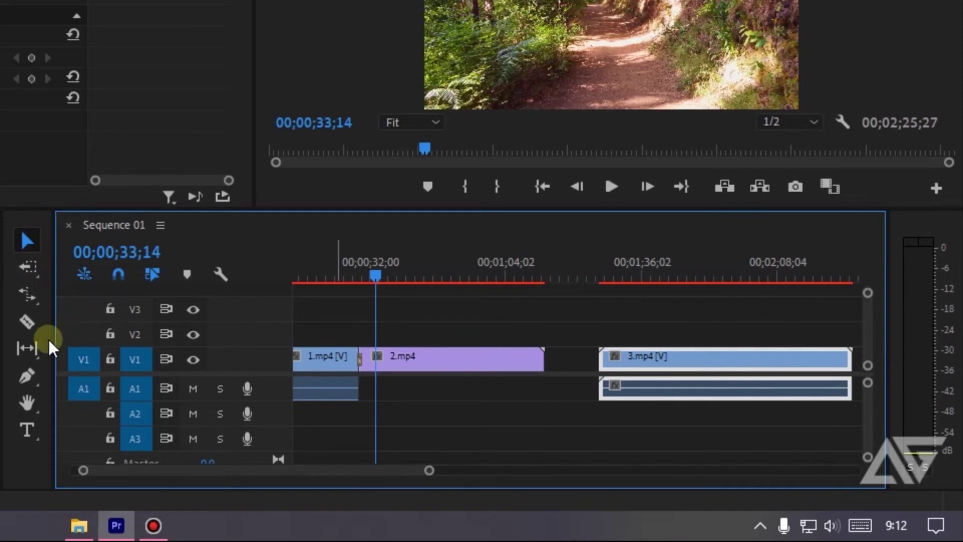
Step: Try speeding up 2.mp4 with the Rate Stretch tool, including 150.75%, undoing each change
left_click(29, 291)
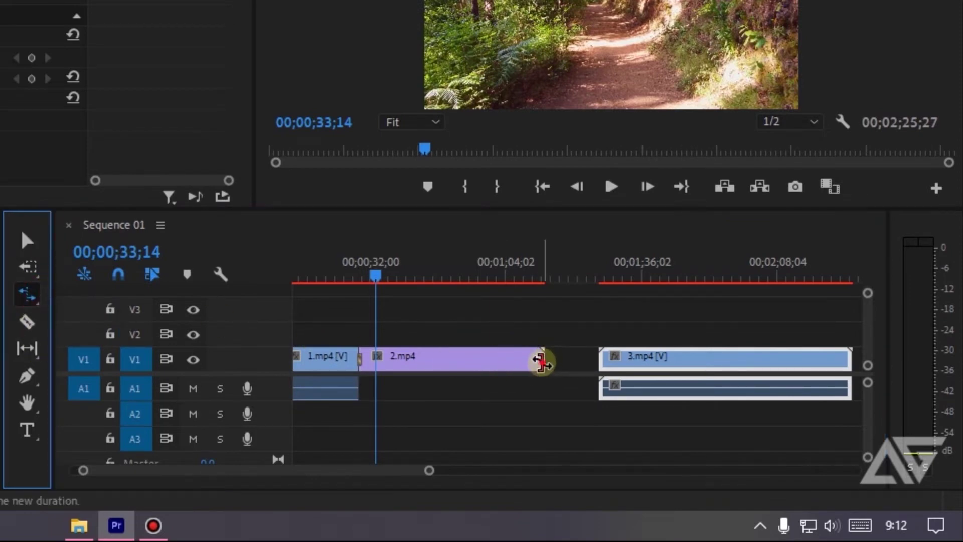
left_click_drag(541, 362, 466, 376)
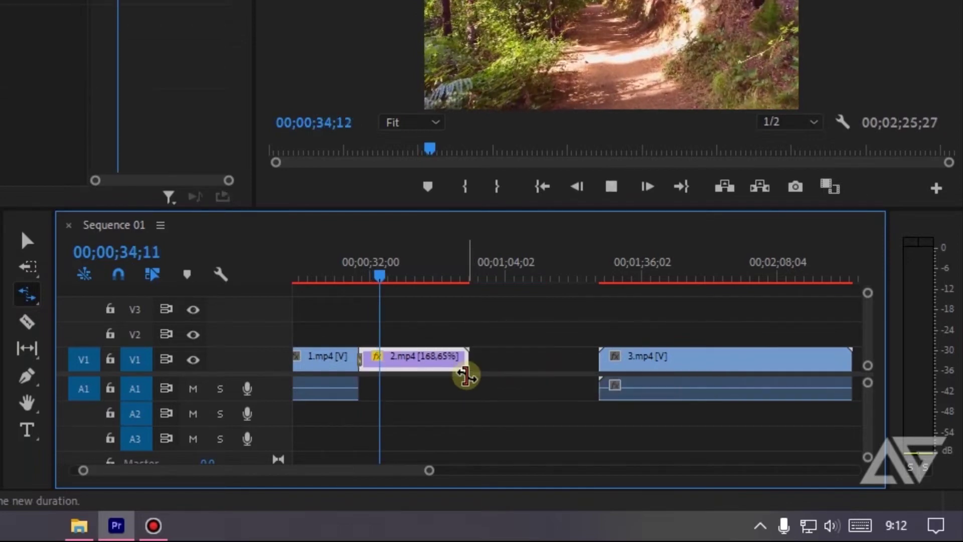
key("space")
key("ctrl+z")
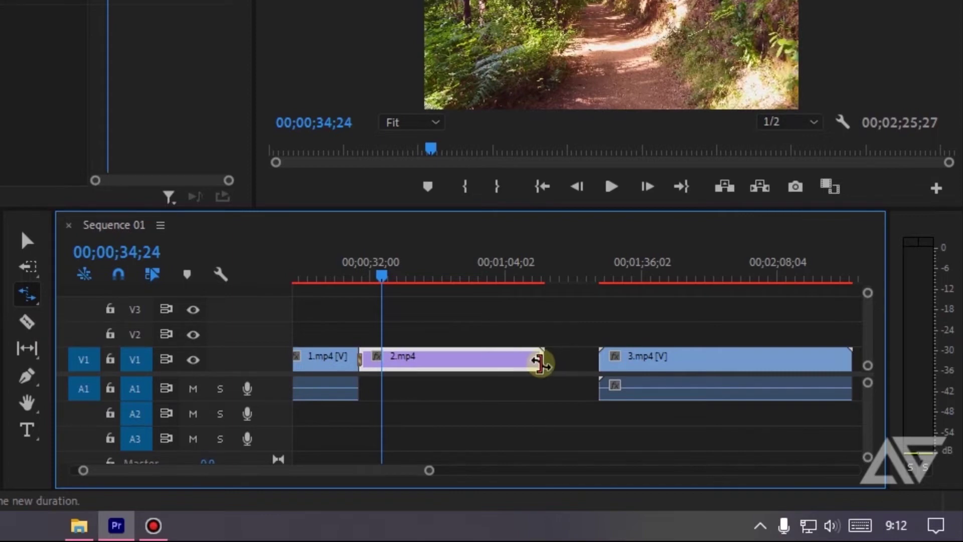
left_click_drag(541, 357, 480, 359)
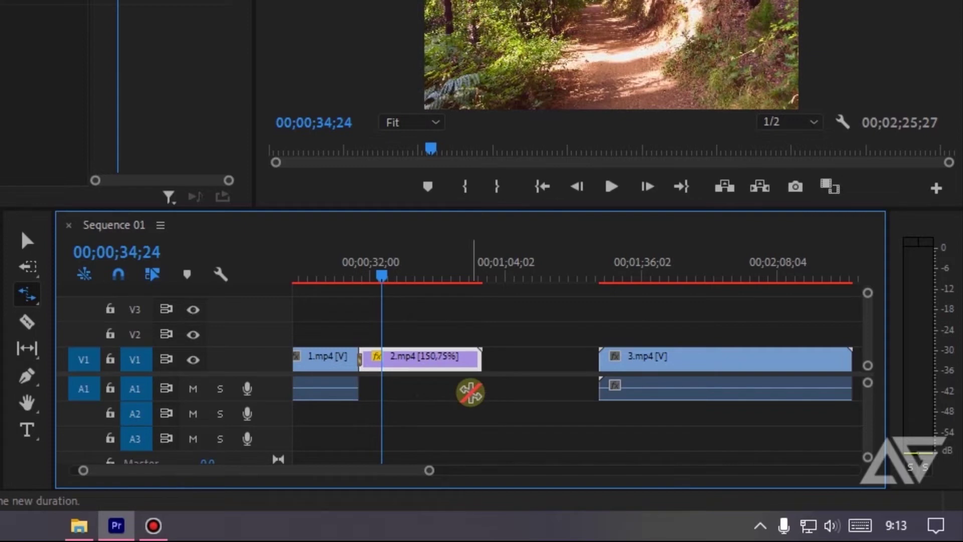
key("ctrl+z")
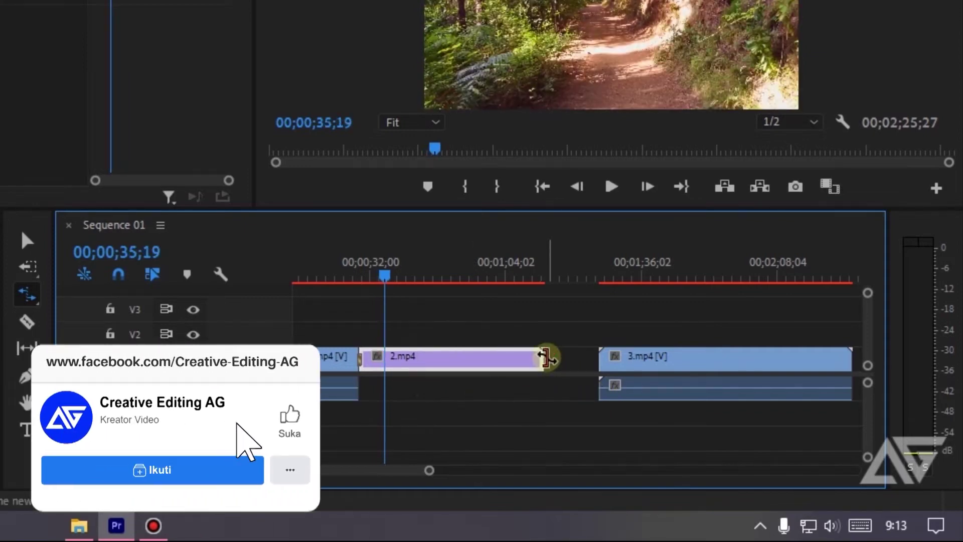
Step: Try stretching 2.mp4 to 77.34% to fill the gap, preview it, then undo
left_click(562, 357)
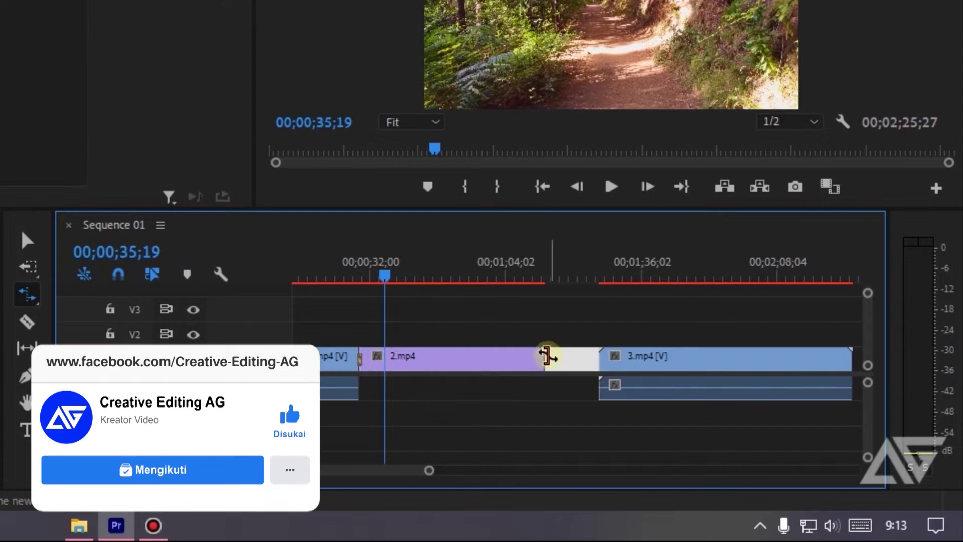
left_click(547, 356)
left_click_drag(543, 356, 585, 350)
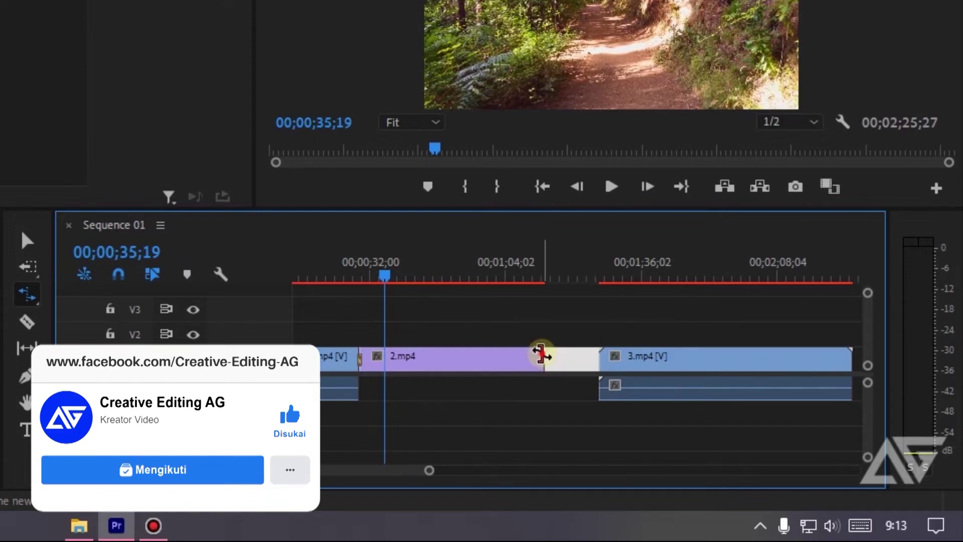
key("space")
key("space")
key("ctrl+z")
left_click(27, 242)
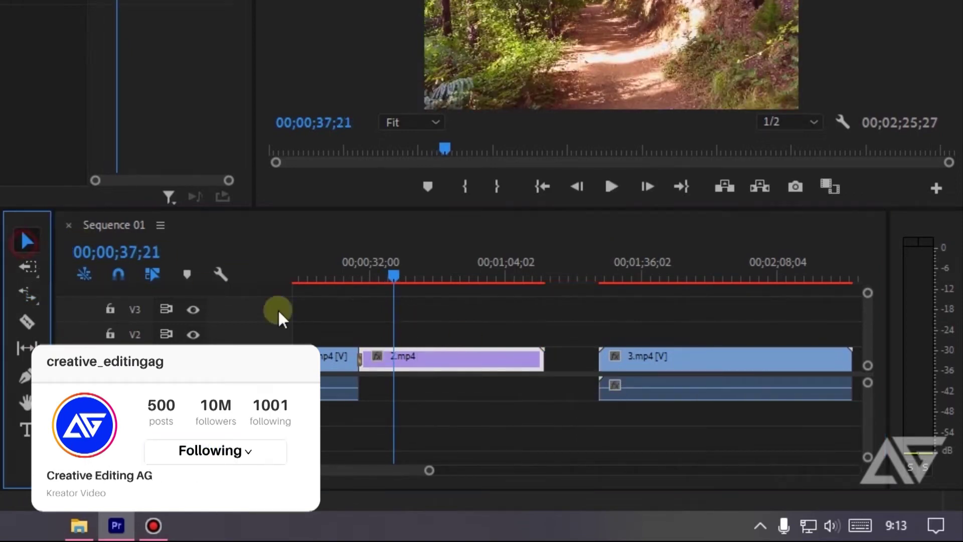
Step: Set 2.mp4 to 110% in Clip Speed/Duration, undo it, then select the Ripple Edit tool
right_click(459, 366)
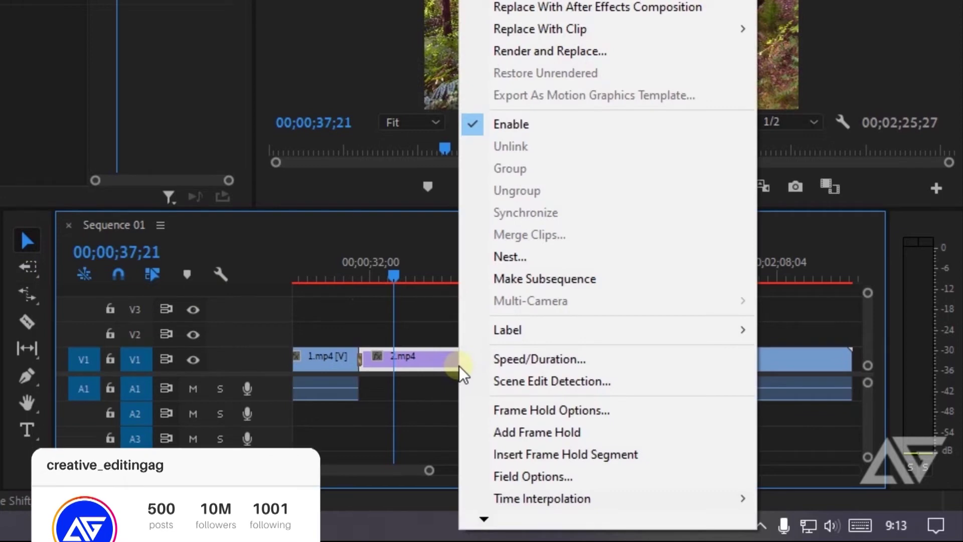
left_click(529, 362)
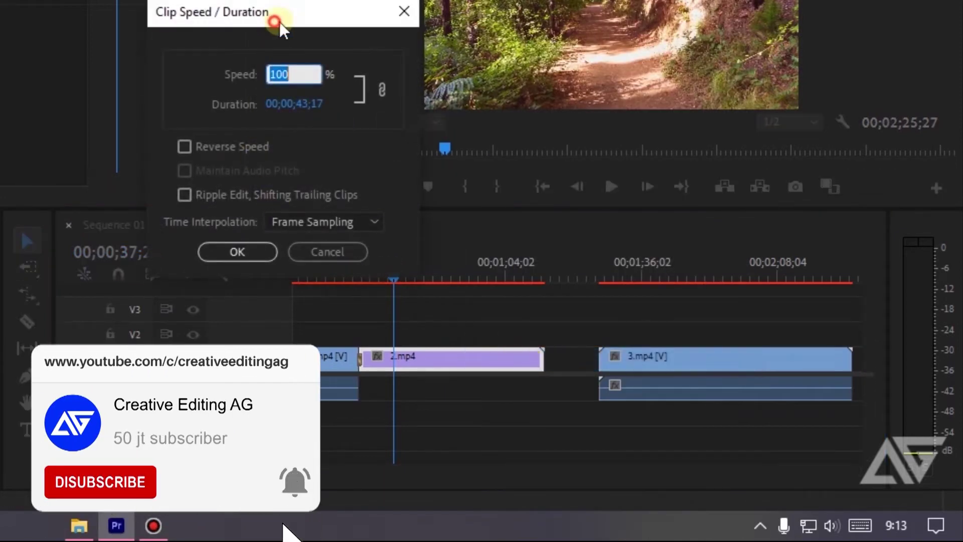
left_click_drag(279, 22, 633, 82)
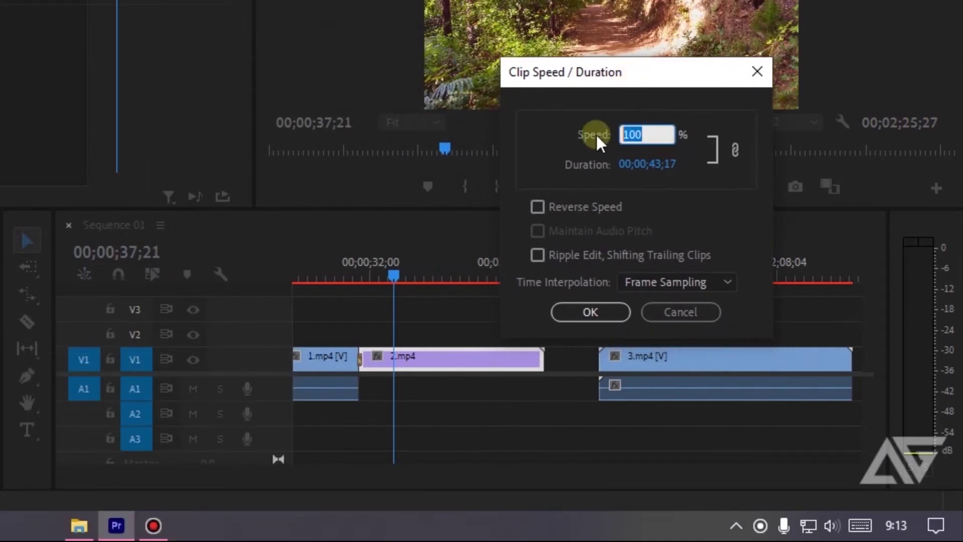
type("110")
key("Return")
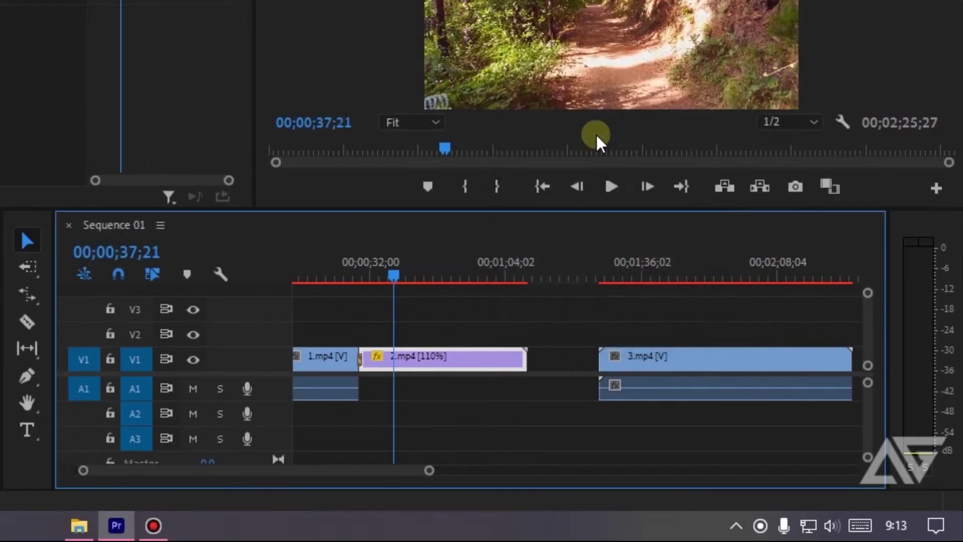
key("ctrl+z")
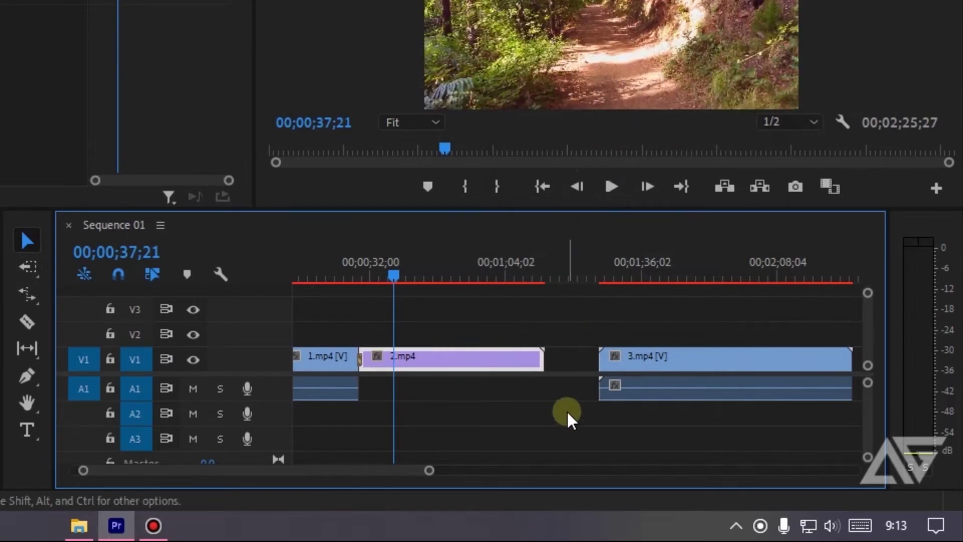
left_click(35, 294)
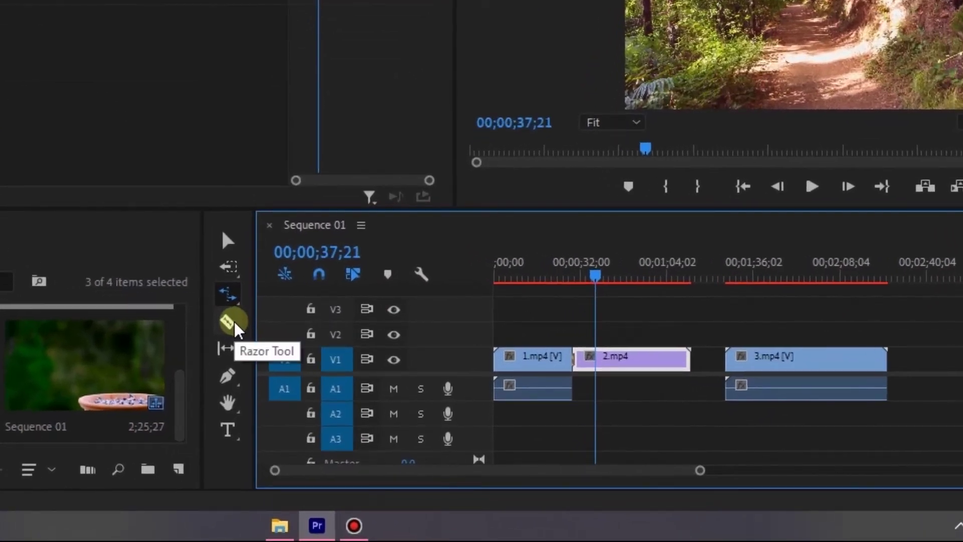
left_click(240, 330)
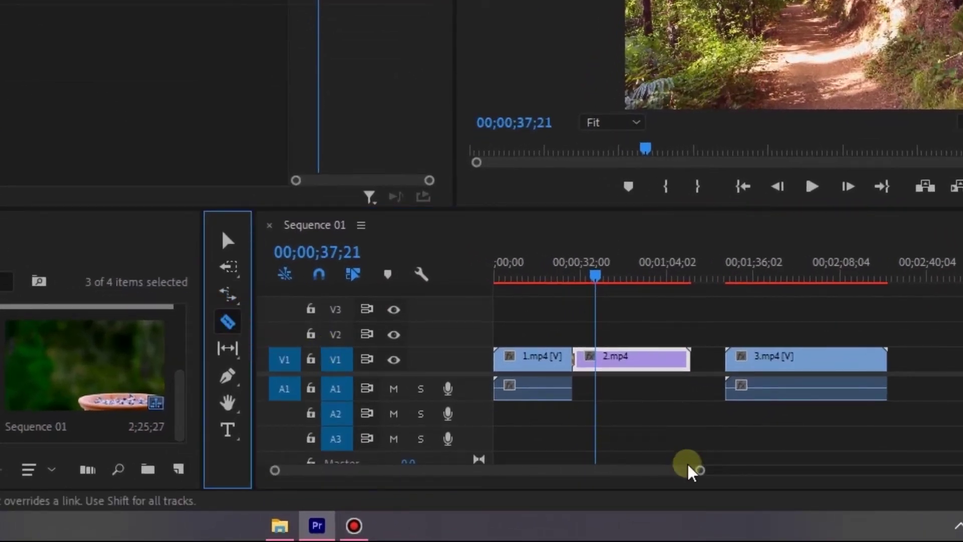
left_click_drag(700, 470, 627, 470)
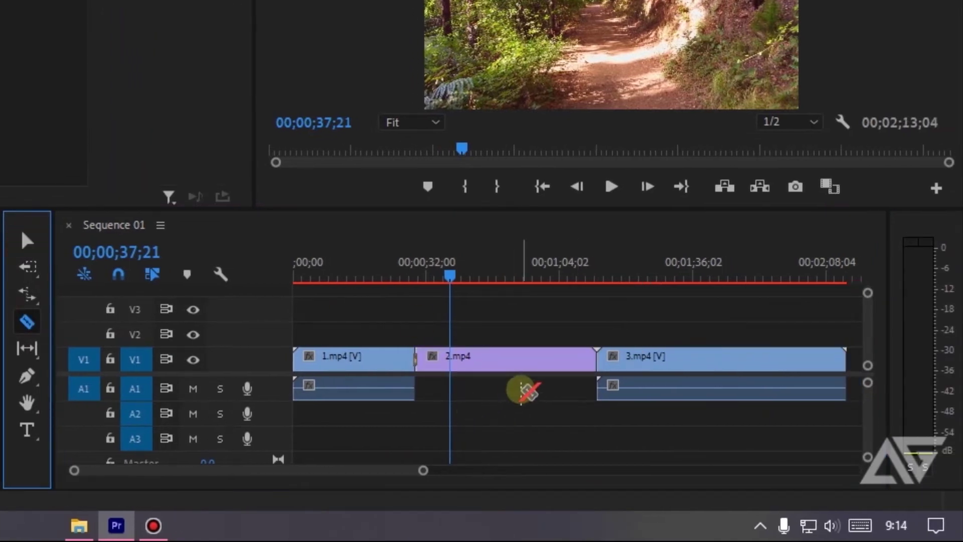
left_click(515, 359)
left_click(693, 359)
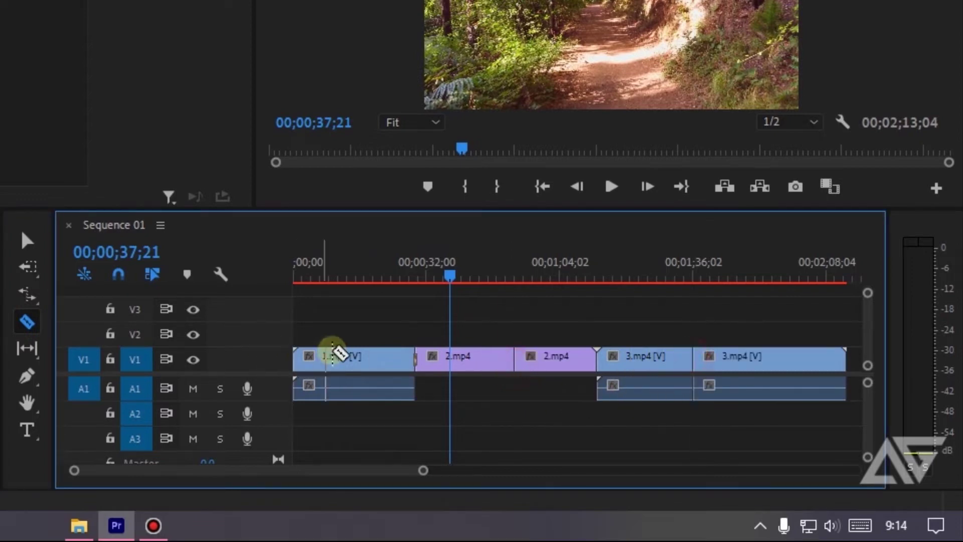
left_click(354, 359)
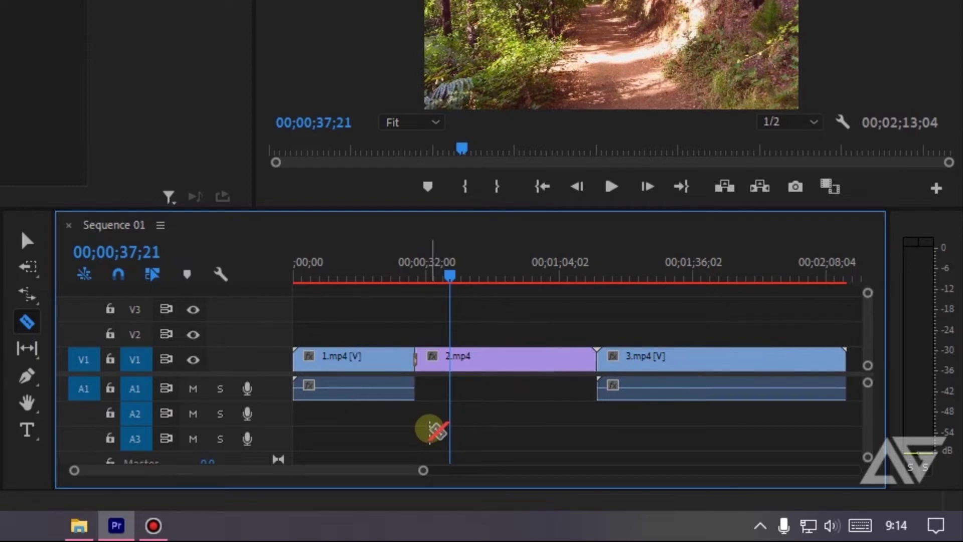
left_click(28, 242)
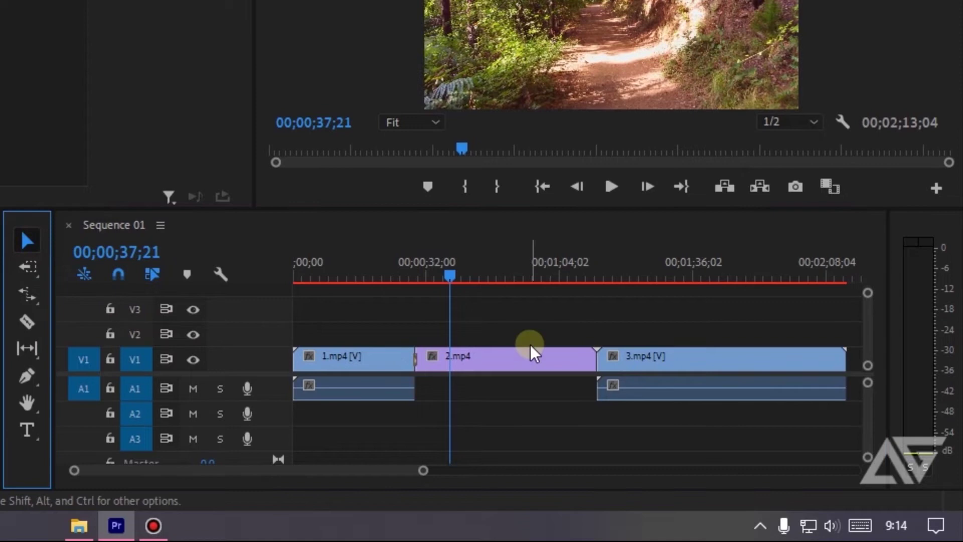
Step: Move 2.mp4 onto V2 and 3.mp4 onto V3, both starting at 00;00
left_click_drag(516, 356, 384, 333)
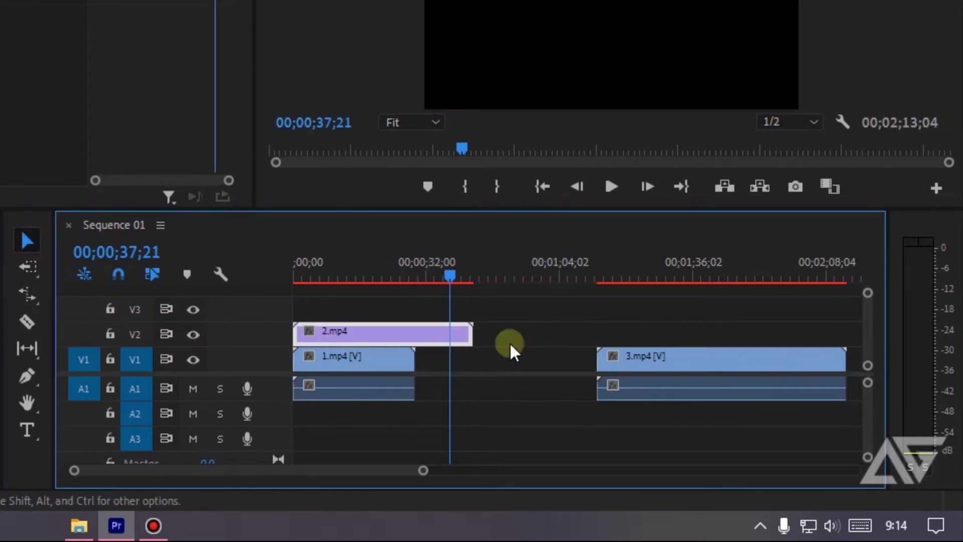
mouse_move(634, 362)
left_mouse_down()
mouse_move(639, 311)
mouse_move(373, 308)
left_mouse_up()
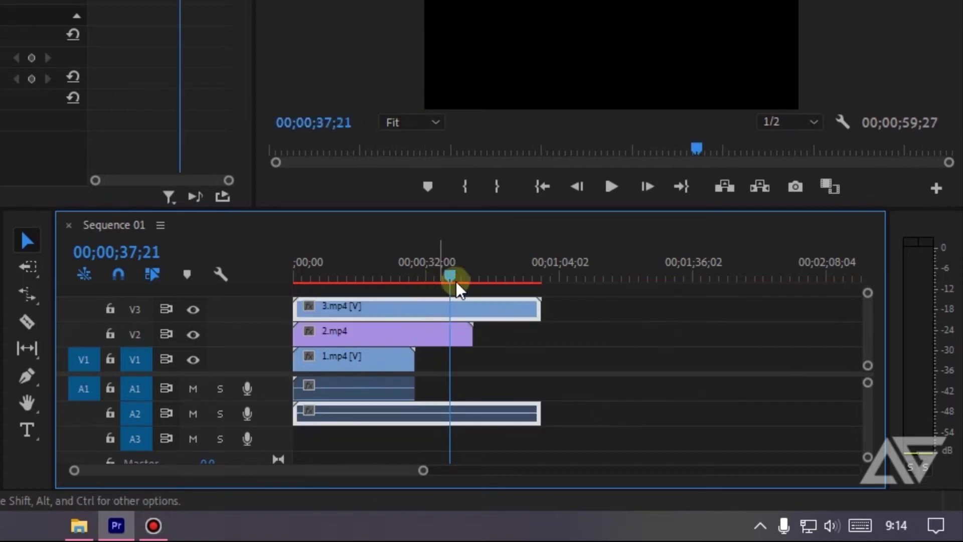
left_click(540, 370)
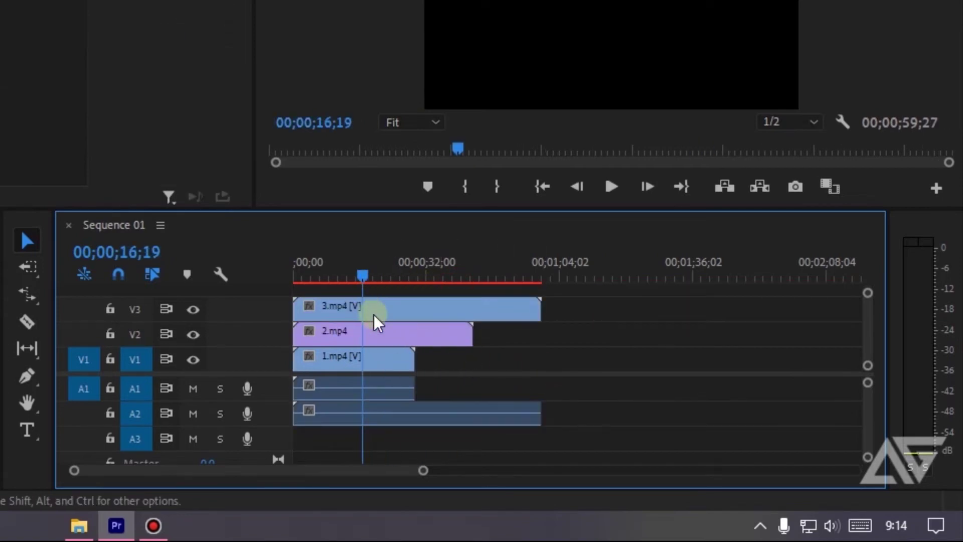
Step: Cut all stacked clips at the playhead with the Razor tool, then scrub around 00;00;26;08
left_click(35, 327)
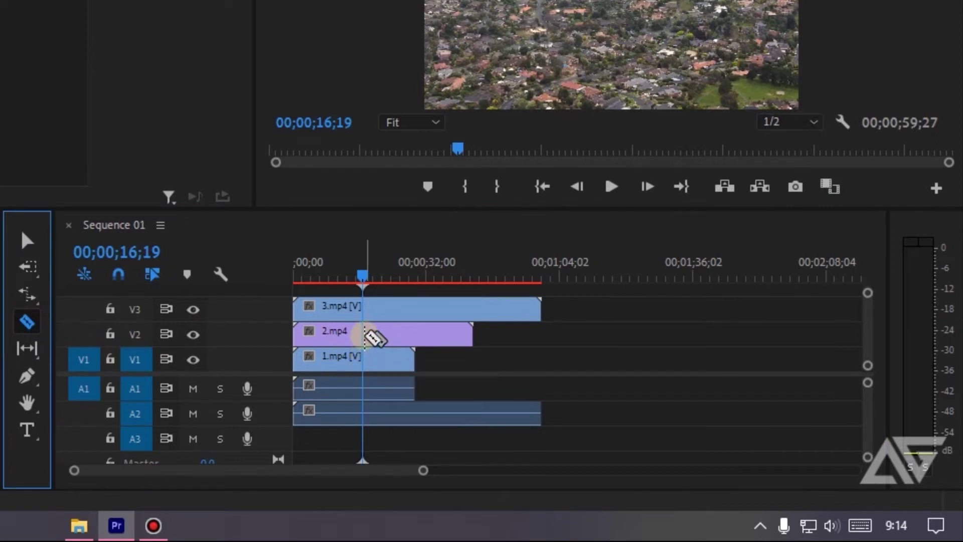
left_click(363, 339, "shift")
left_click_drag(372, 275, 403, 275)
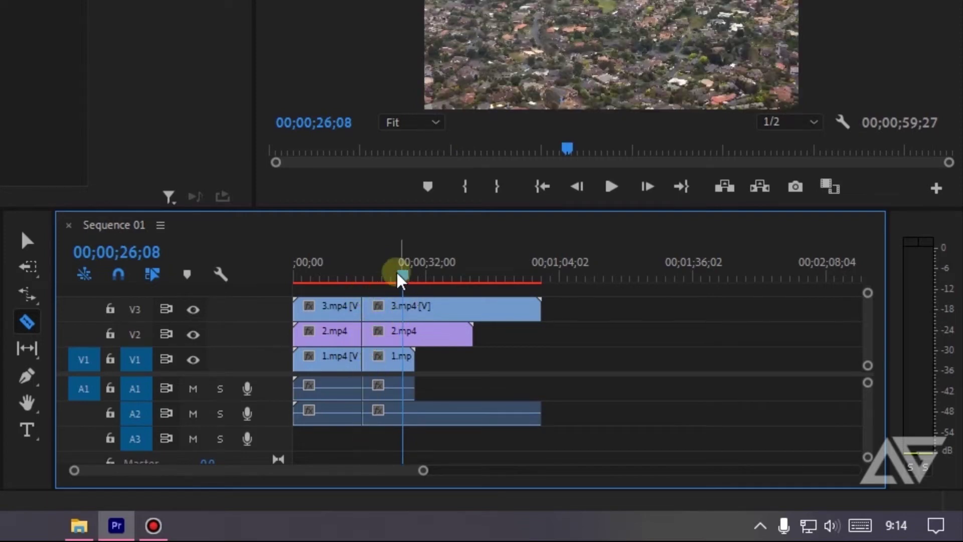
left_click_drag(402, 274, 395, 296)
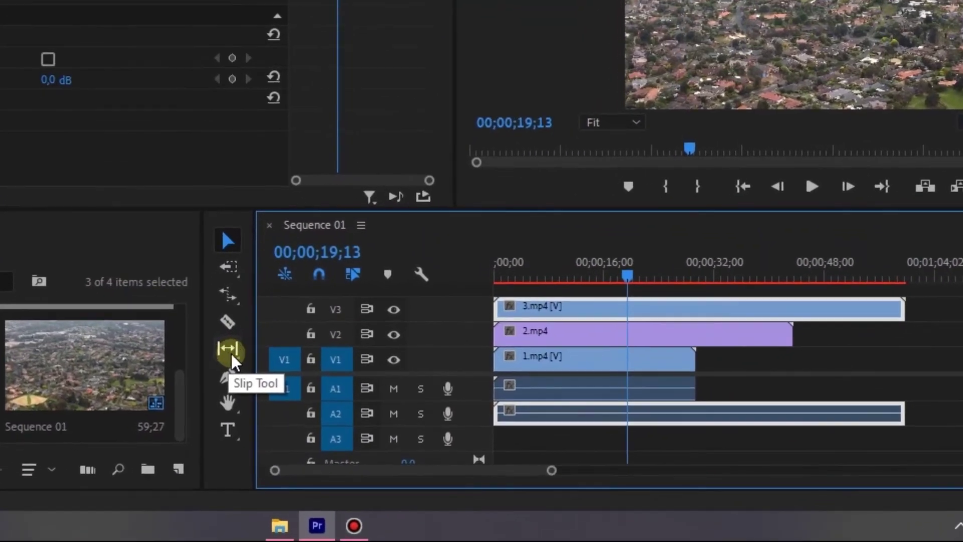
Step: Trim the end of 3.mp4 shorter and play the sequence from the start
left_click(232, 354)
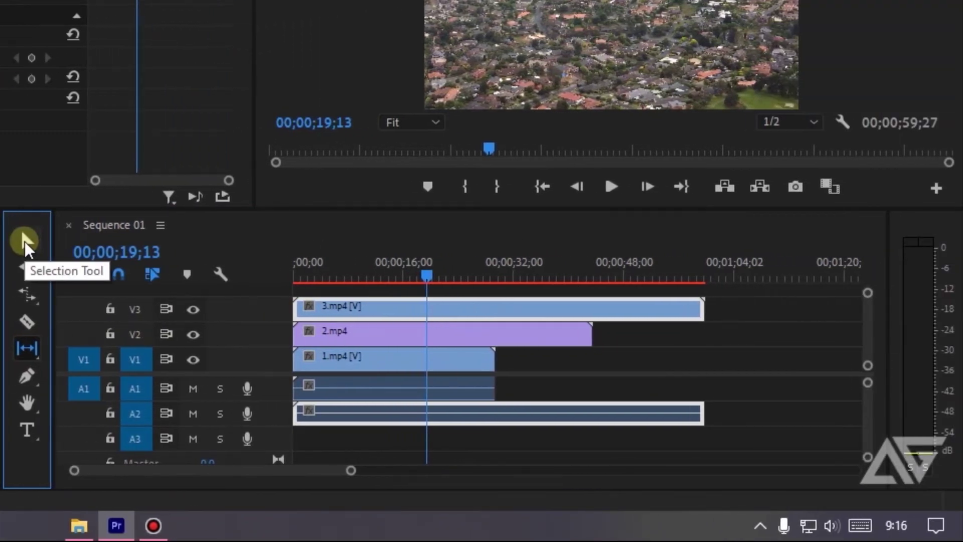
left_click(25, 242)
mouse_move(701, 307)
left_mouse_down()
mouse_move(591, 294)
mouse_move(523, 308)
left_mouse_up()
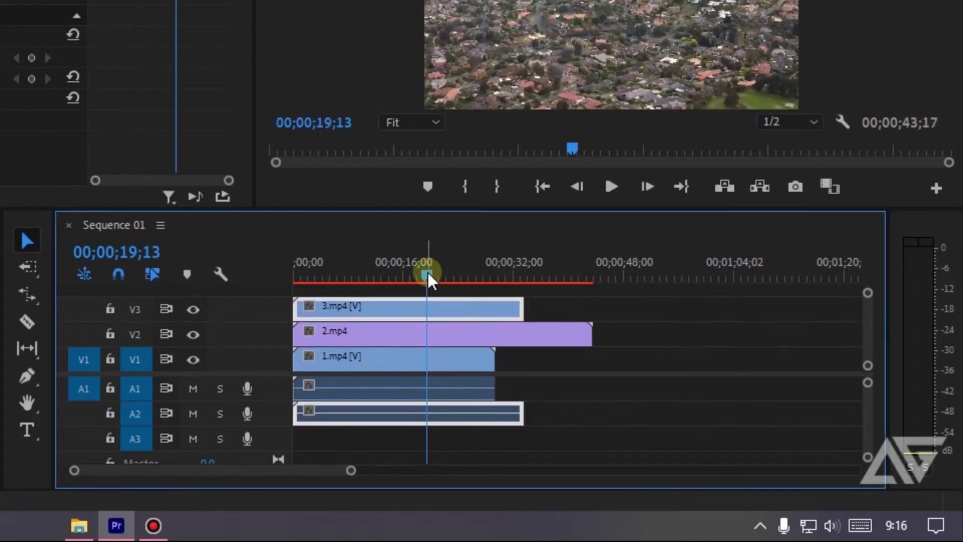
left_click_drag(428, 275, 281, 282)
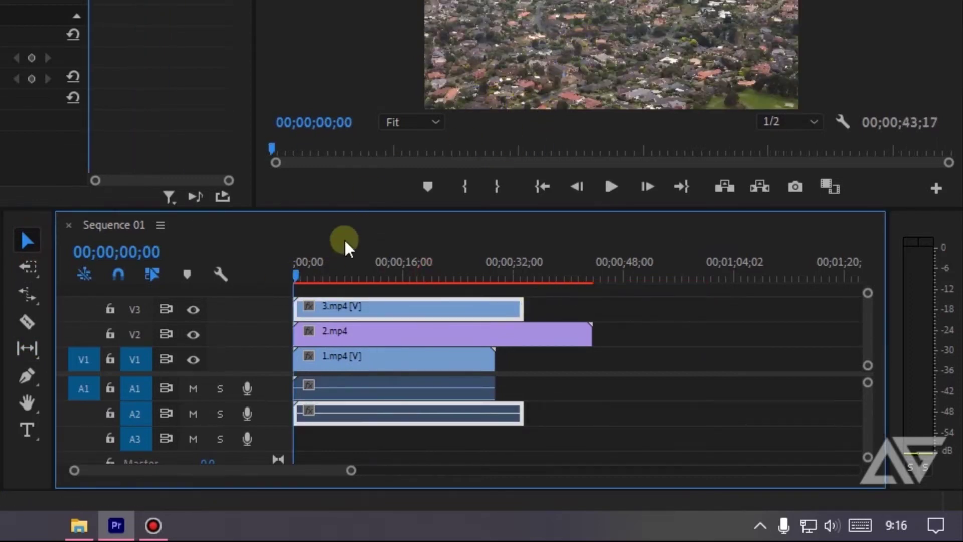
key("space")
left_click(512, 106)
left_click_drag(299, 275, 296, 275)
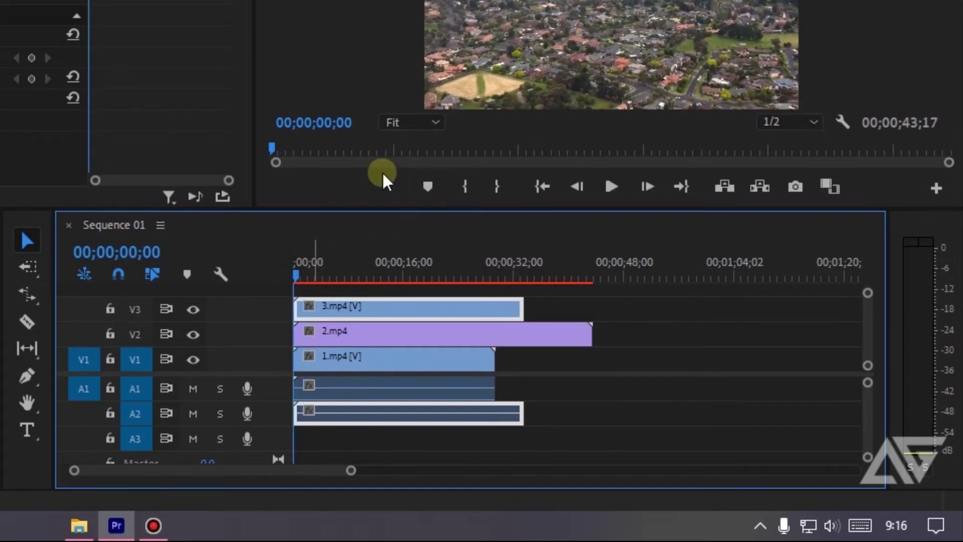
Step: Slip 3.mp4's footage back and forth with the Slip tool
left_click(25, 349)
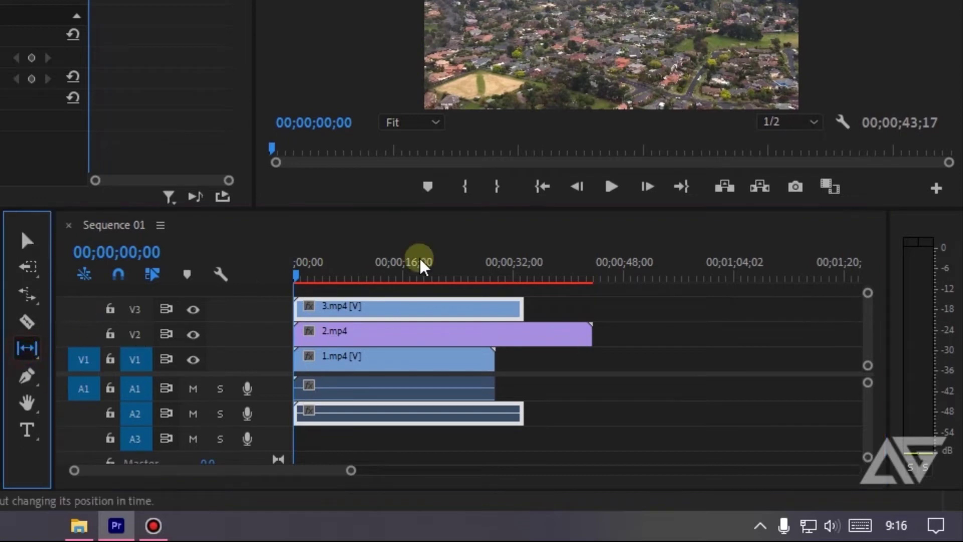
mouse_move(396, 305)
left_mouse_down()
mouse_move(358, 308)
mouse_move(627, 366)
left_mouse_up()
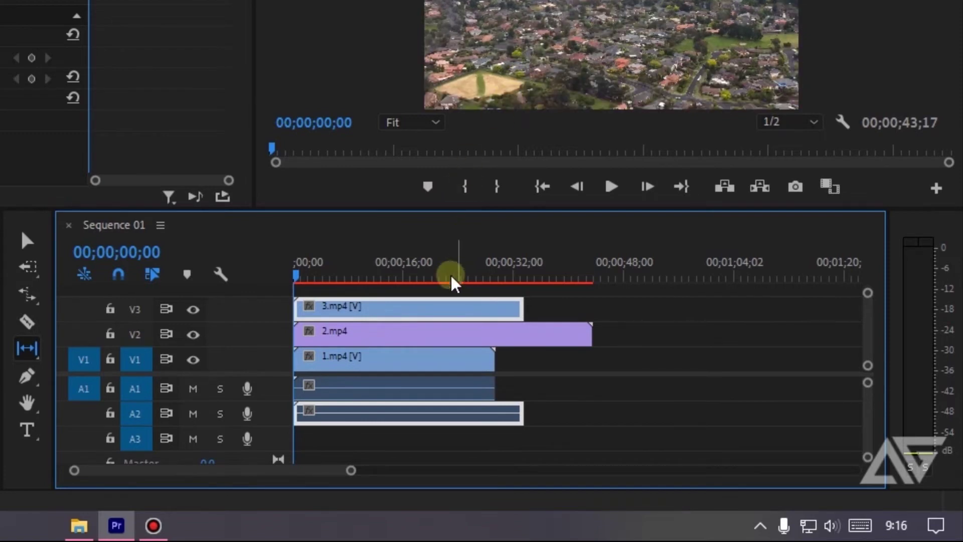
left_click_drag(430, 308, 378, 301)
left_click_drag(463, 267, 503, 301)
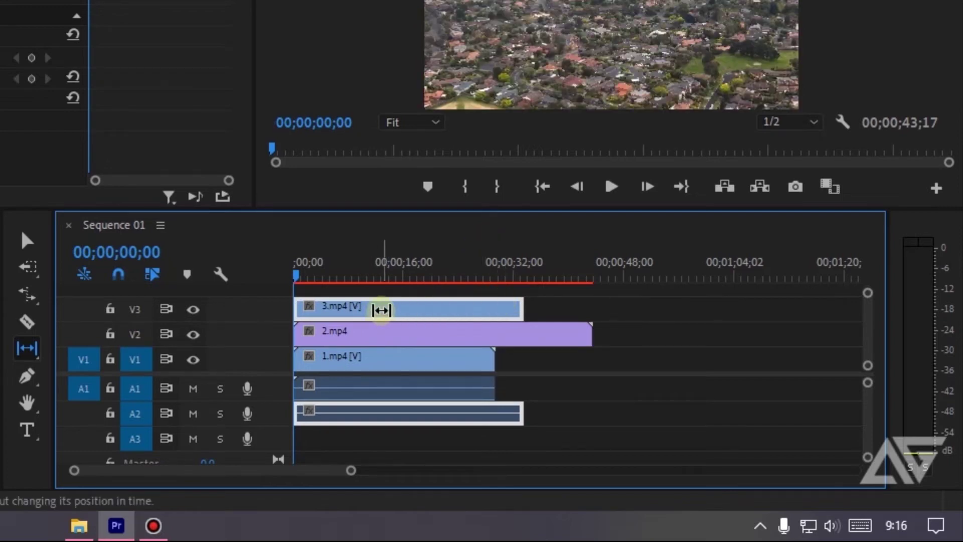
left_click_drag(381, 310, 446, 311)
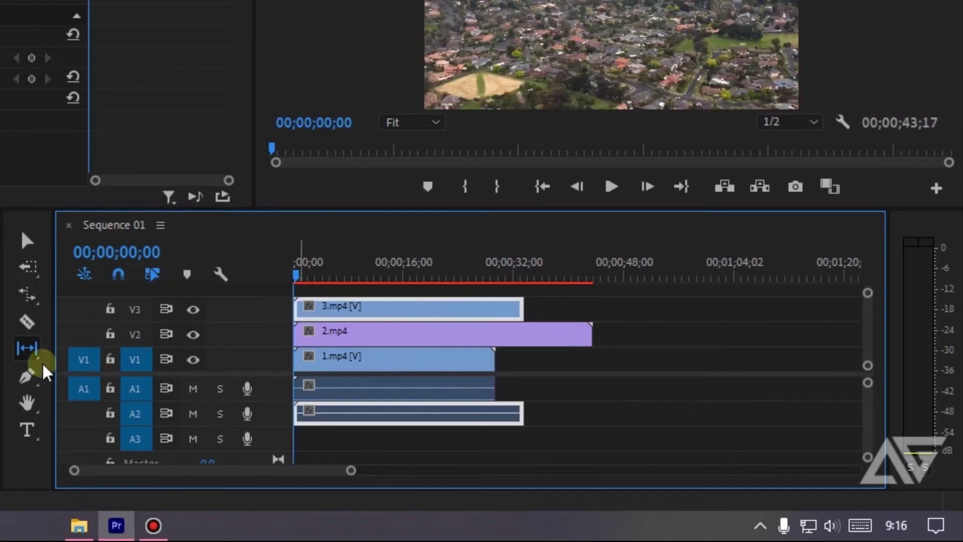
left_click(28, 349)
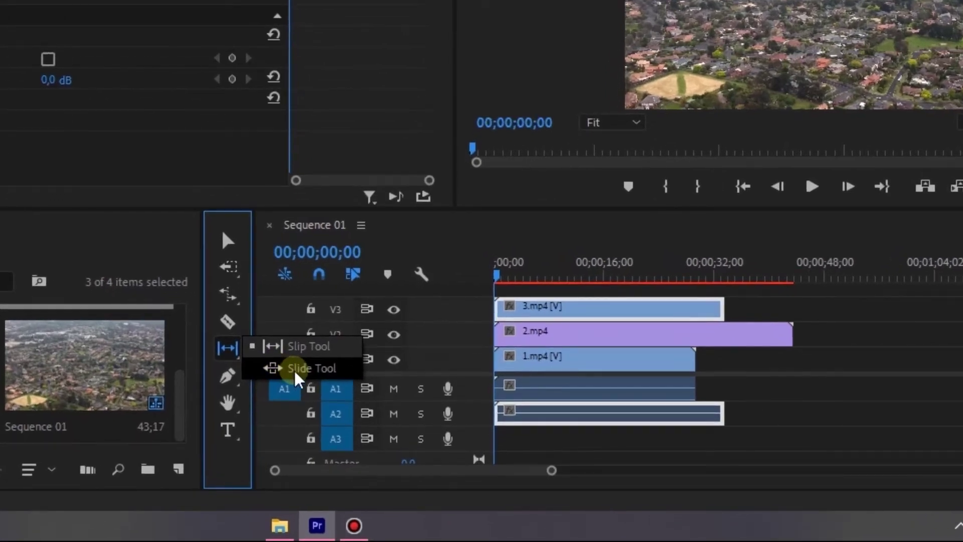
Step: Place 3.mp4 on V1 directly after 2.mp4
left_click(296, 374)
left_click(227, 242)
left_click_drag(654, 314, 741, 311)
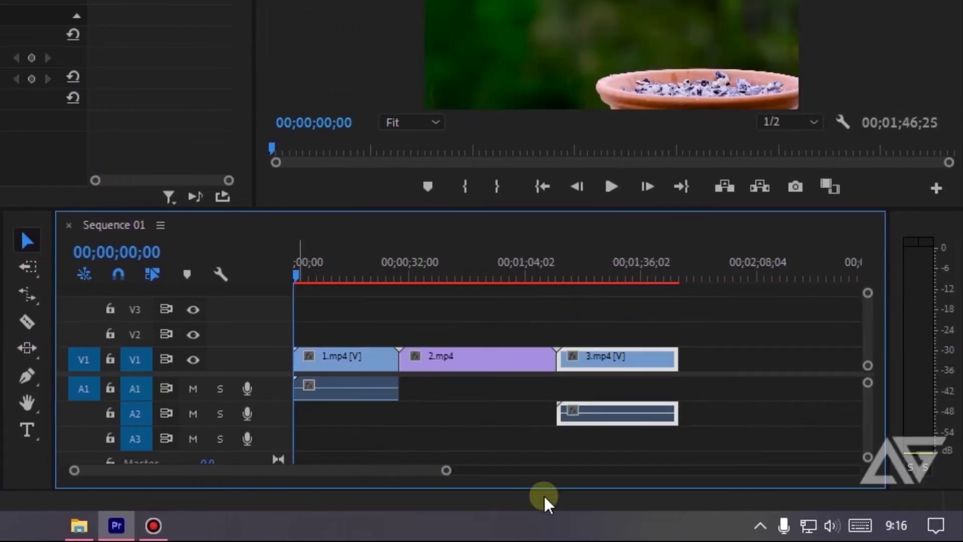
left_click_drag(458, 474, 395, 475)
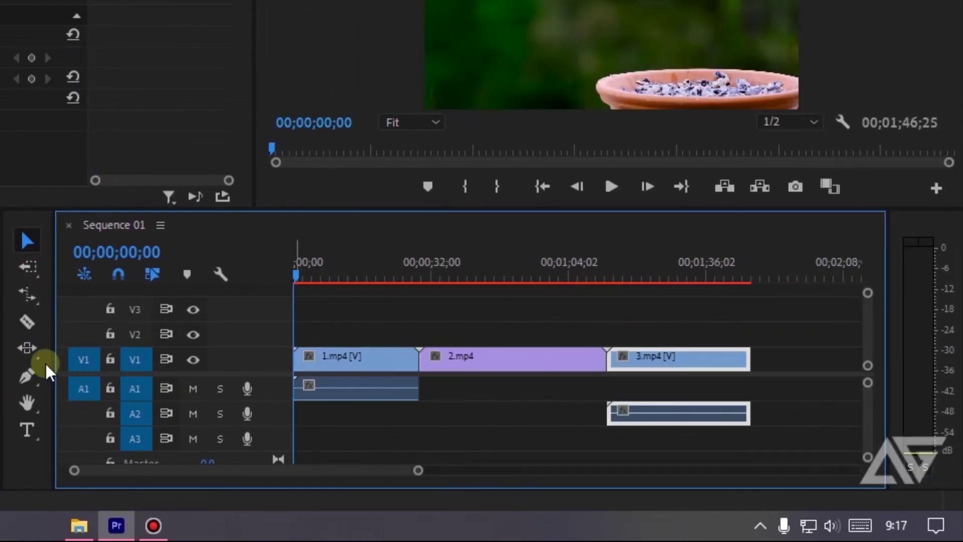
Step: Slide 2.mp4 and 3.mp4 between their neighbours with the Slide tool, undoing unwanted slides
left_click(26, 348)
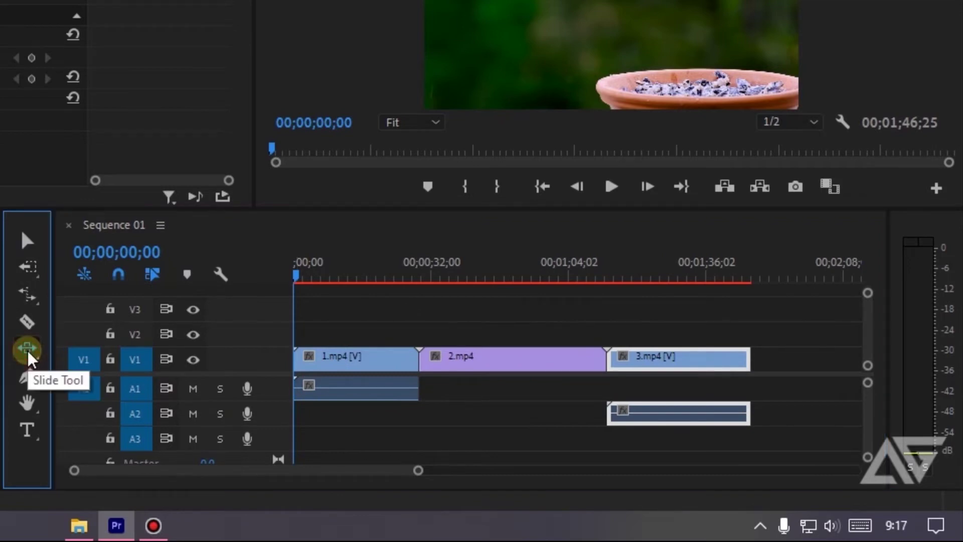
left_click(519, 363)
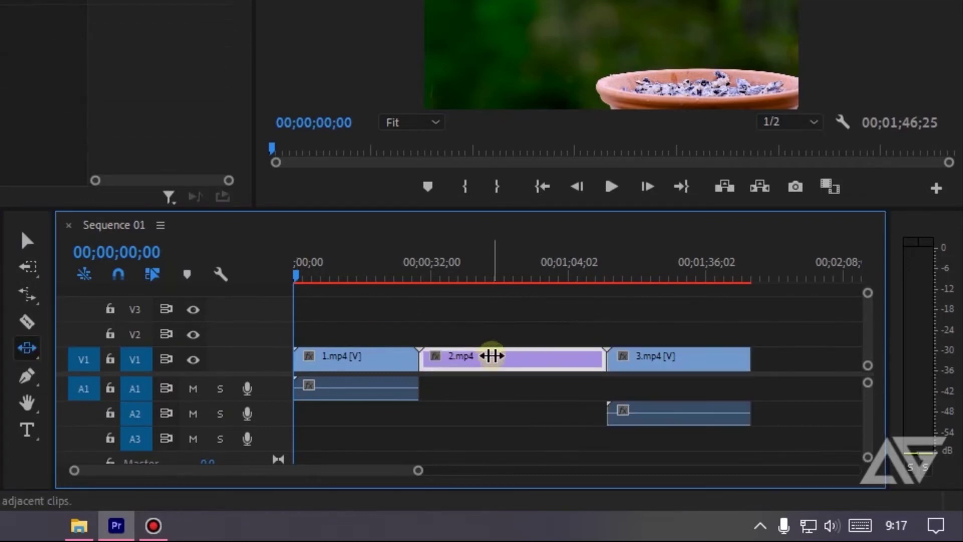
left_click_drag(519, 364, 770, 355)
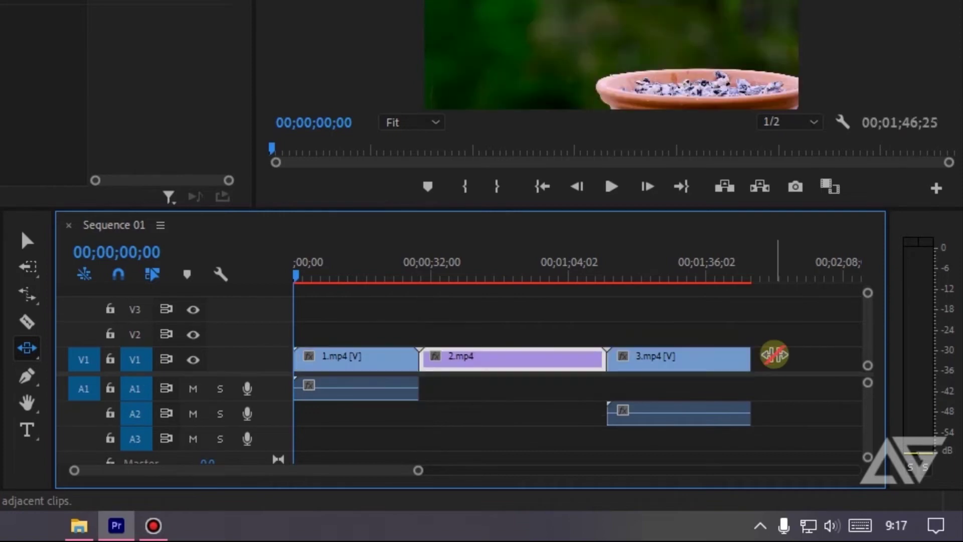
left_click_drag(544, 371, 534, 370)
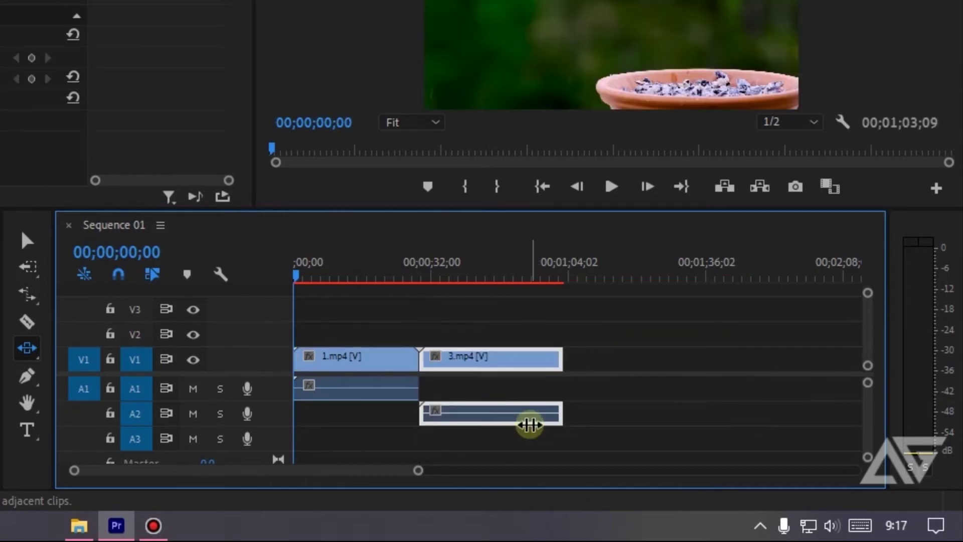
key("ctrl+z")
mouse_move(709, 355)
left_mouse_down()
mouse_move(588, 350)
mouse_move(552, 366)
left_mouse_up()
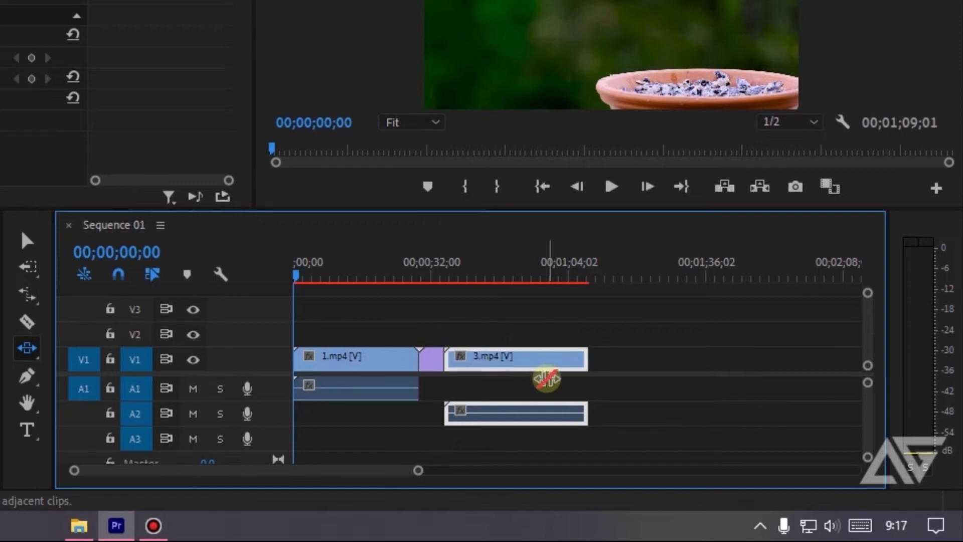
key("ctrl+z")
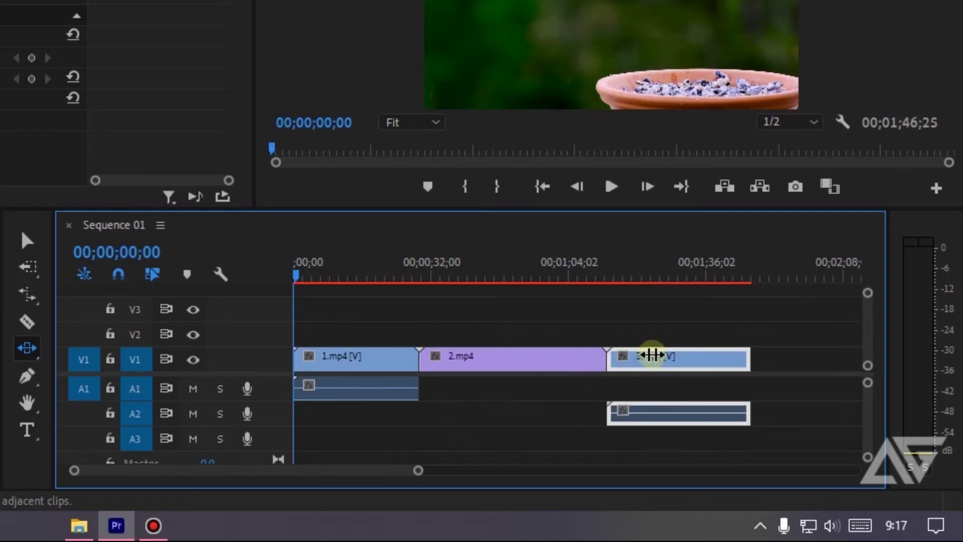
left_click_drag(715, 357, 413, 377)
left_click_drag(503, 375, 564, 366)
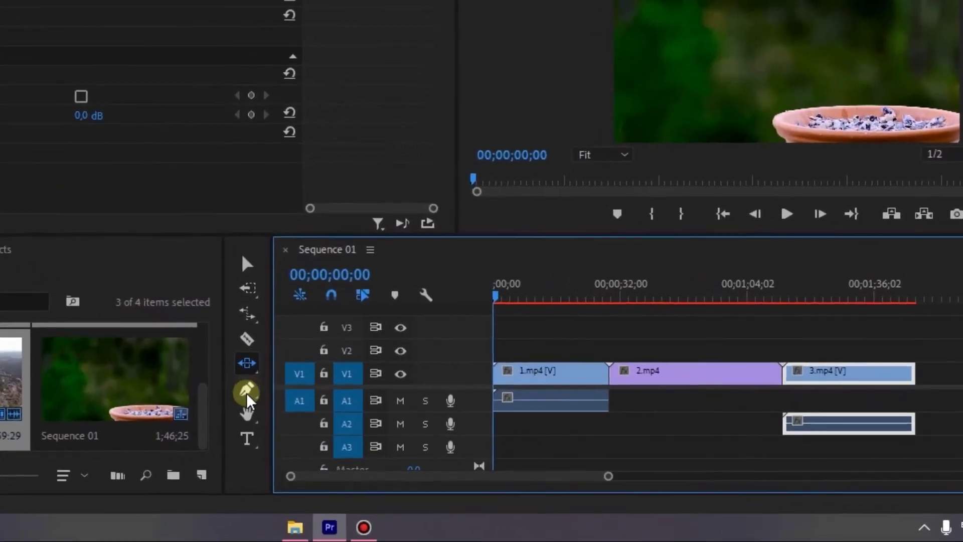
Step: Zoom in on the sequence start, select 1.mp4, and heighten the V1 and A1 tracks
left_click(249, 399)
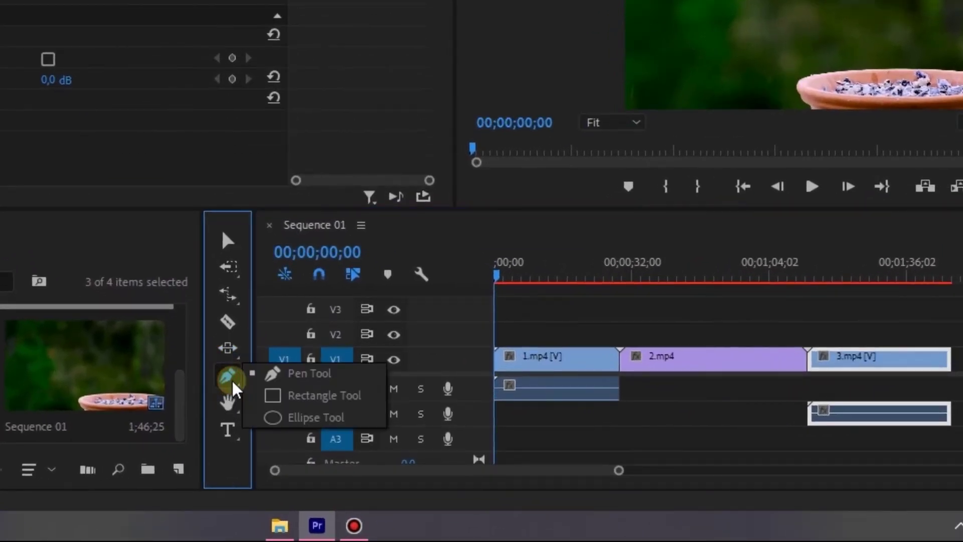
left_click(292, 383)
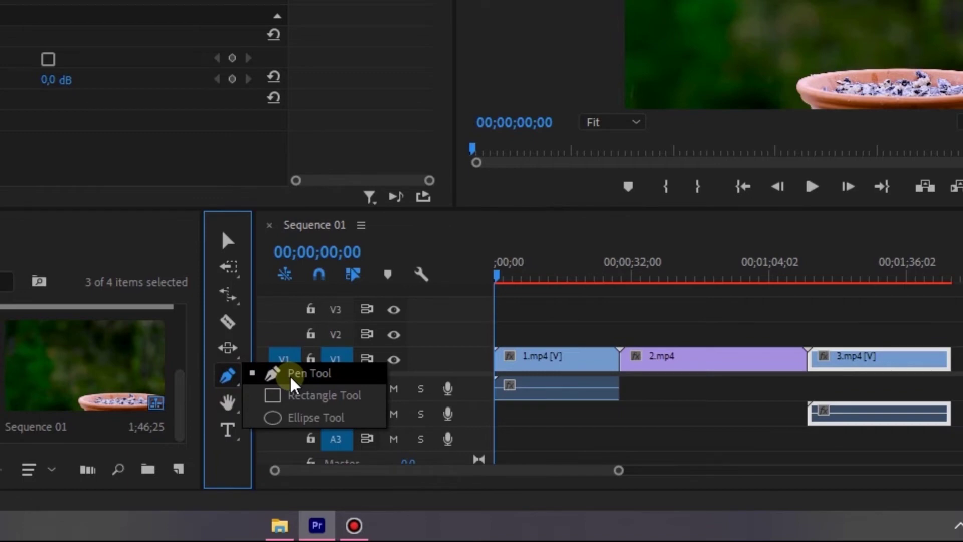
left_click_drag(618, 470, 312, 483)
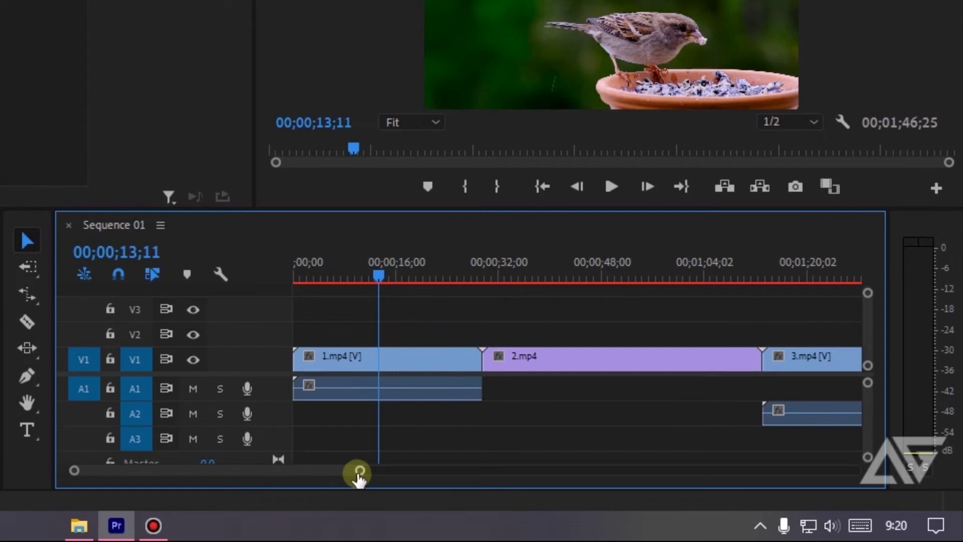
left_click(390, 359)
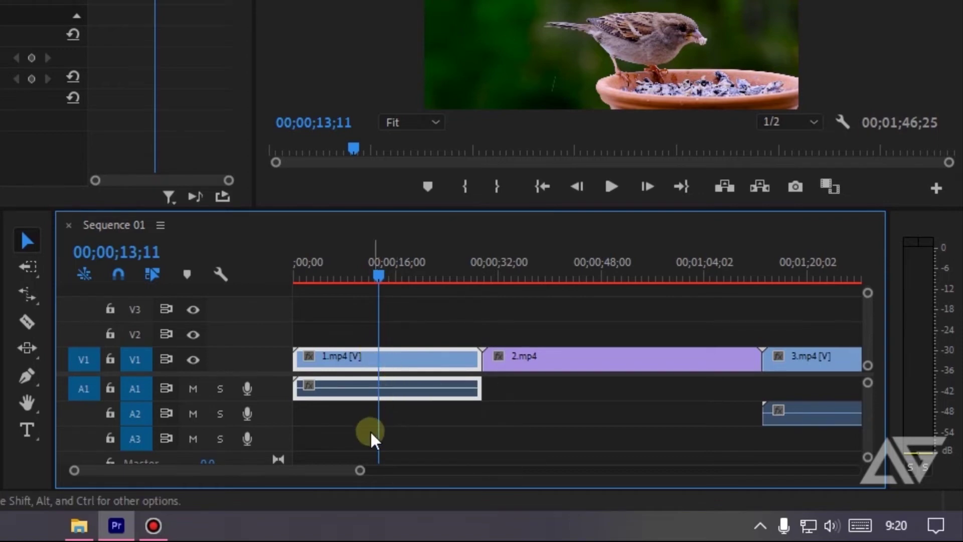
left_click_drag(375, 460, 323, 474)
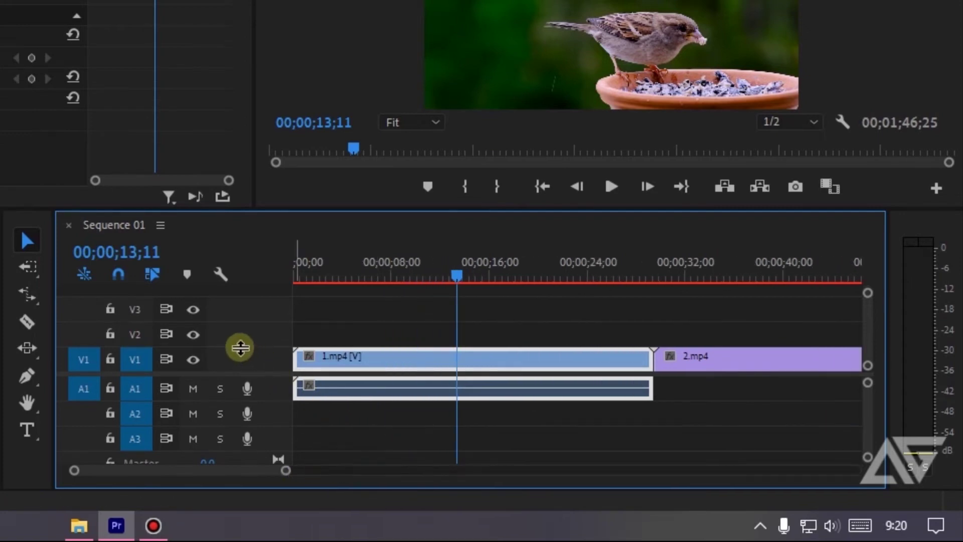
left_click_drag(239, 347, 223, 316)
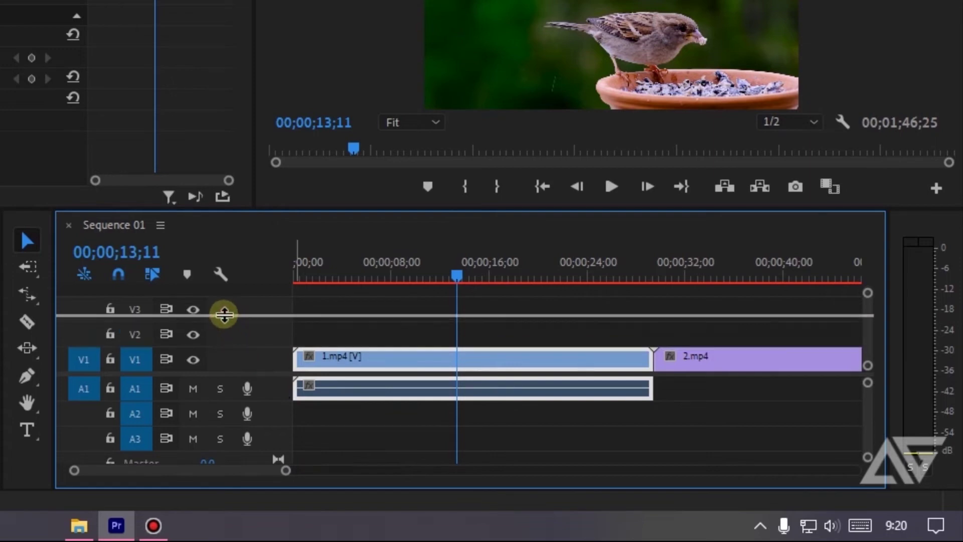
left_click_drag(224, 402, 224, 429)
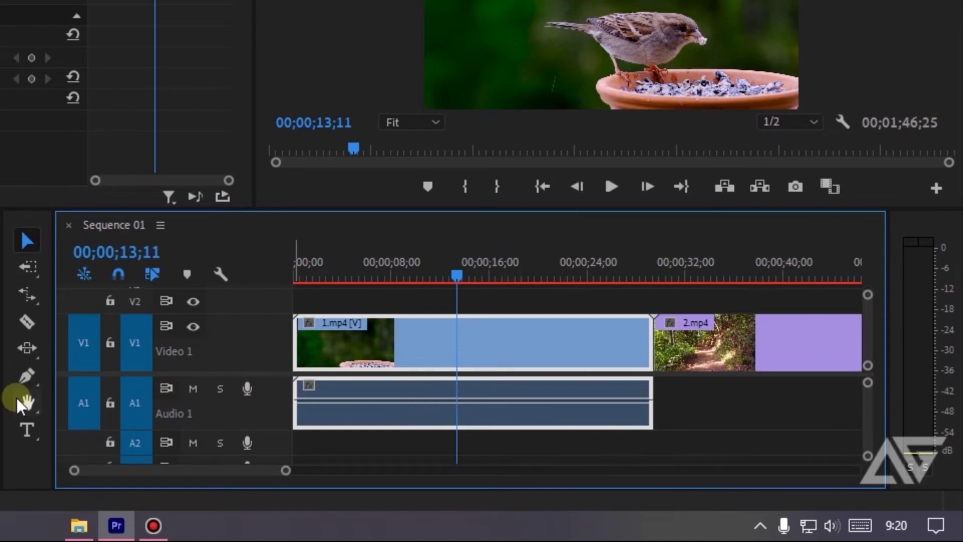
left_click(26, 377)
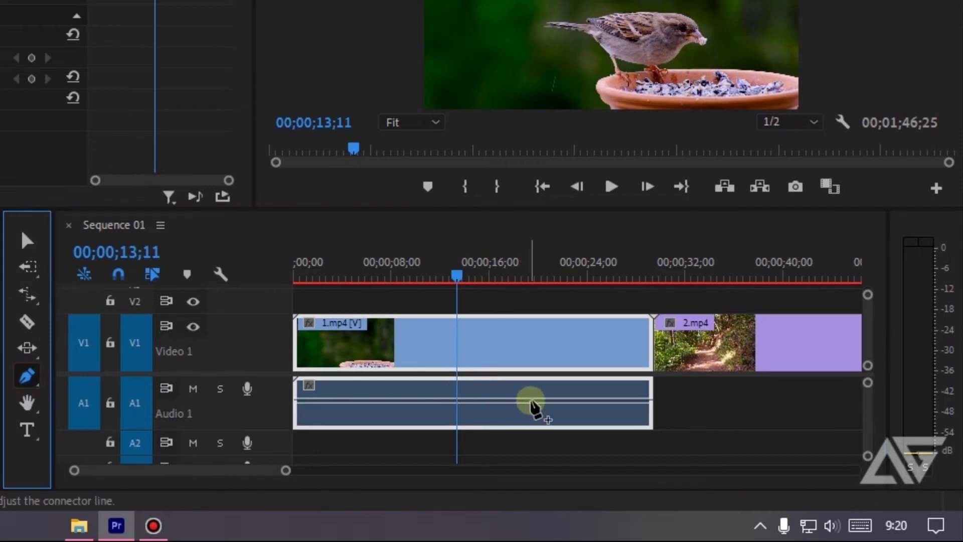
Step: Add mid-clip and end volume keyframes on 1.mp4's audio, dropping the end one to -oo dB
left_click(522, 399)
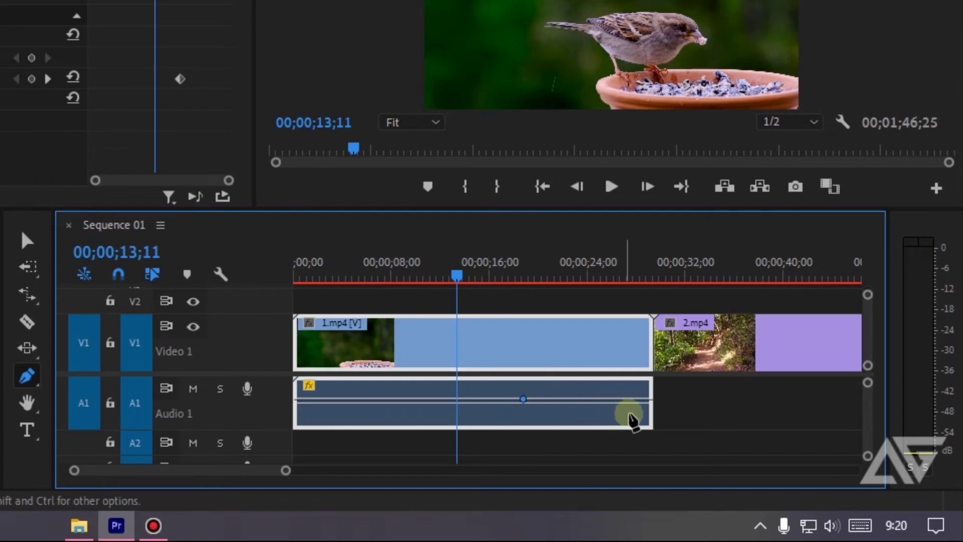
left_click(636, 399)
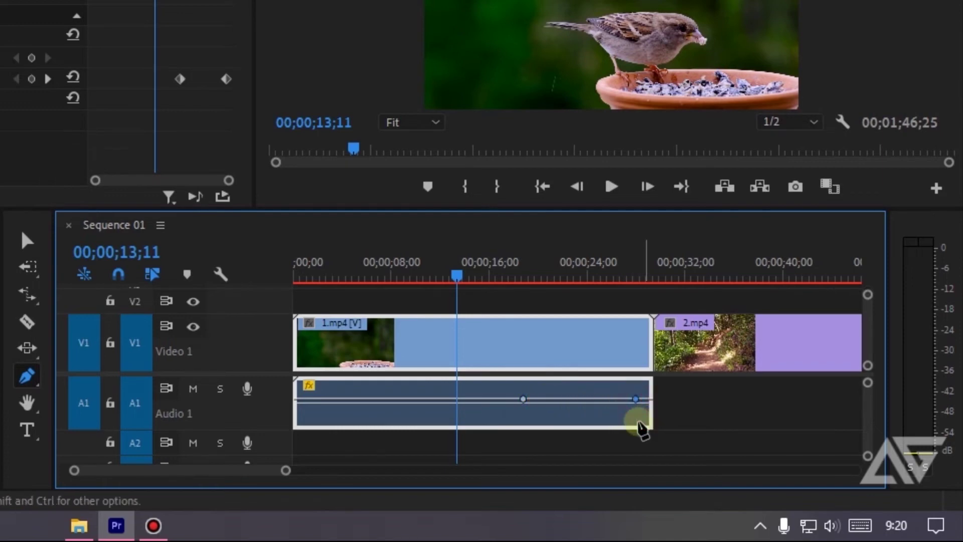
left_click(27, 241)
left_click(637, 398)
left_click_drag(642, 399, 651, 399)
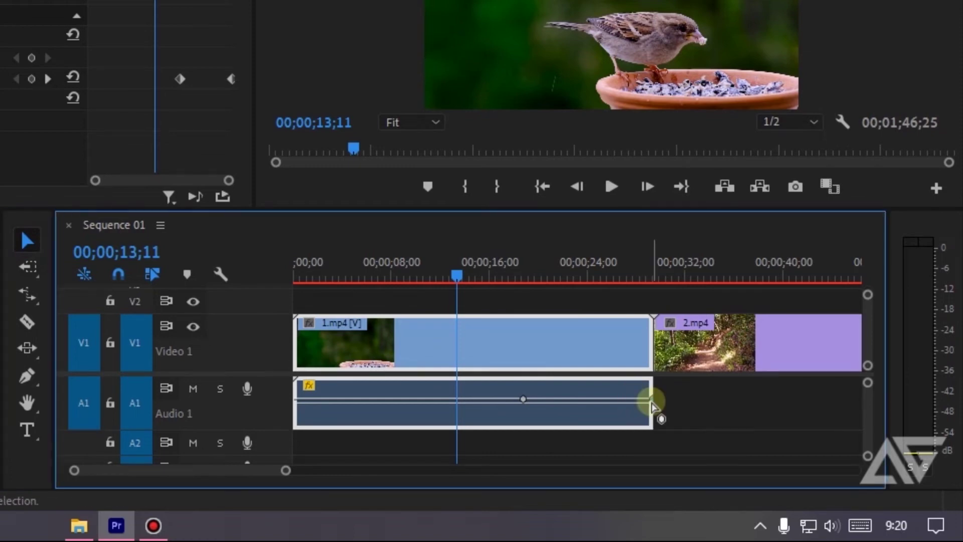
mouse_move(651, 402)
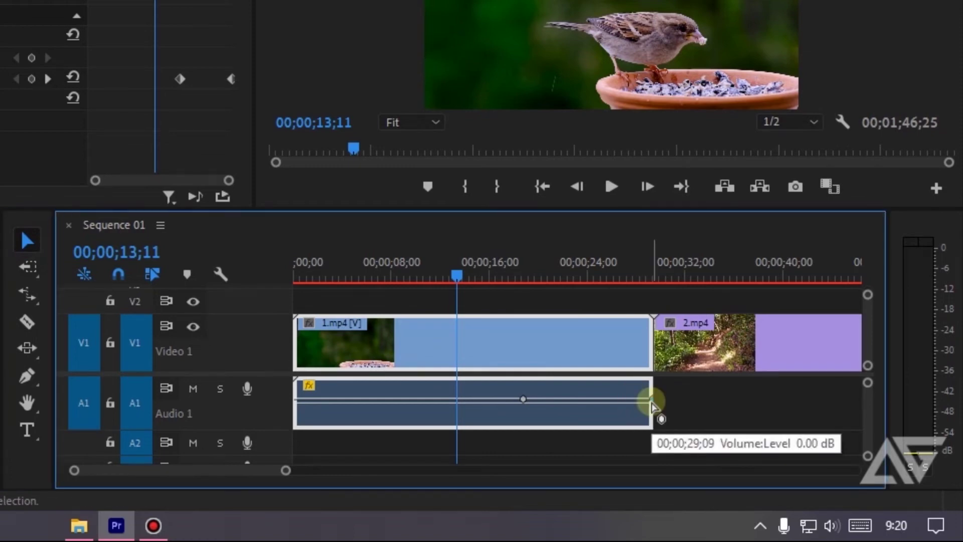
left_click_drag(651, 403, 652, 421)
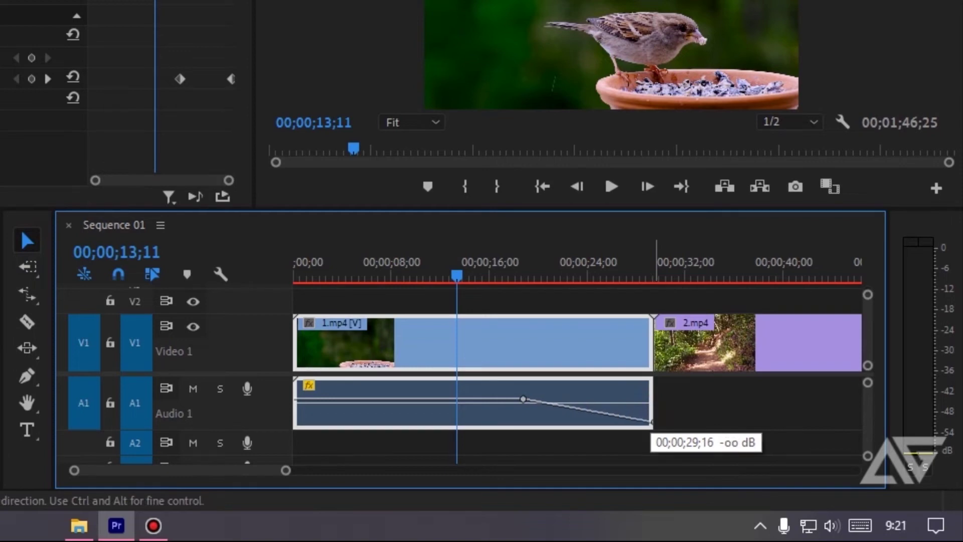
Step: Play back to hear the fade, then park the playhead at 00;00;13;28
left_click_drag(457, 274, 509, 291)
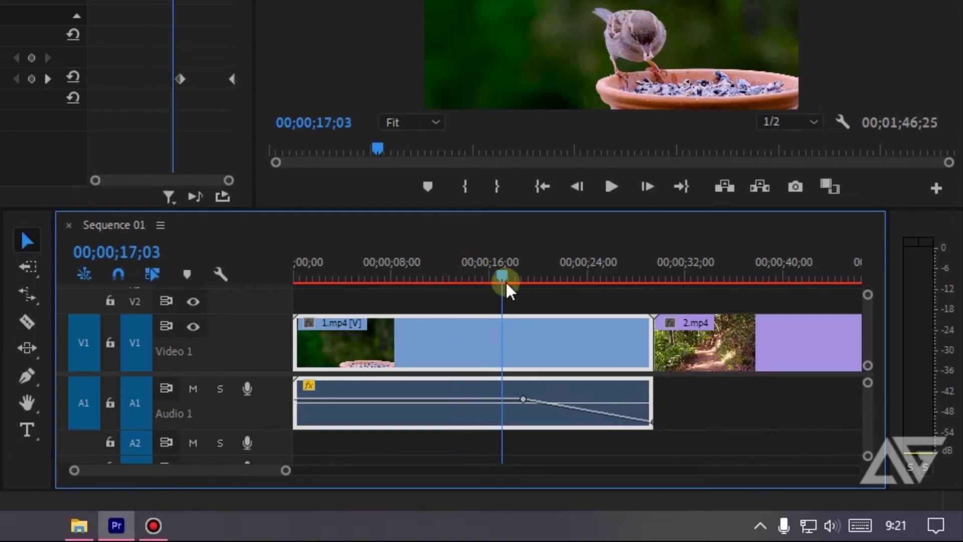
key("space")
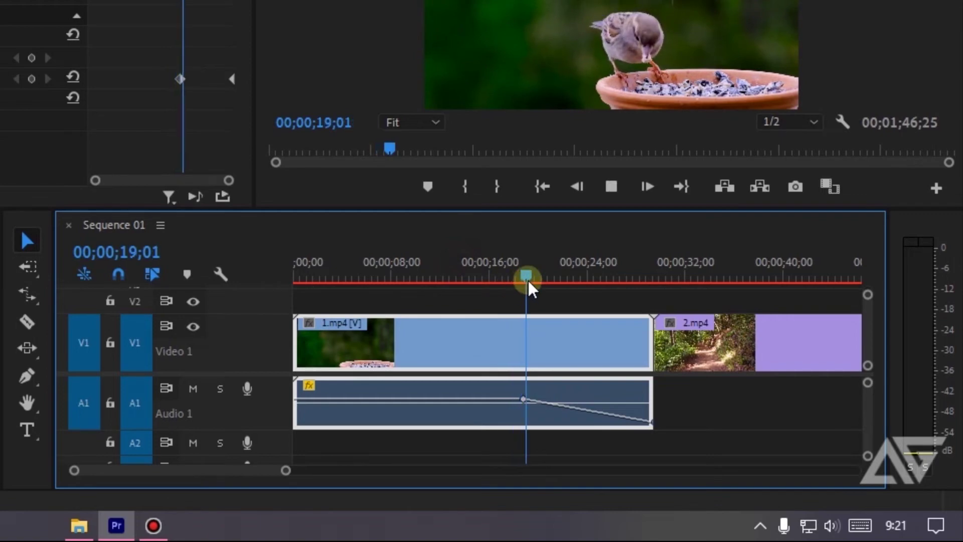
left_click_drag(532, 276, 463, 284)
left_click(463, 280)
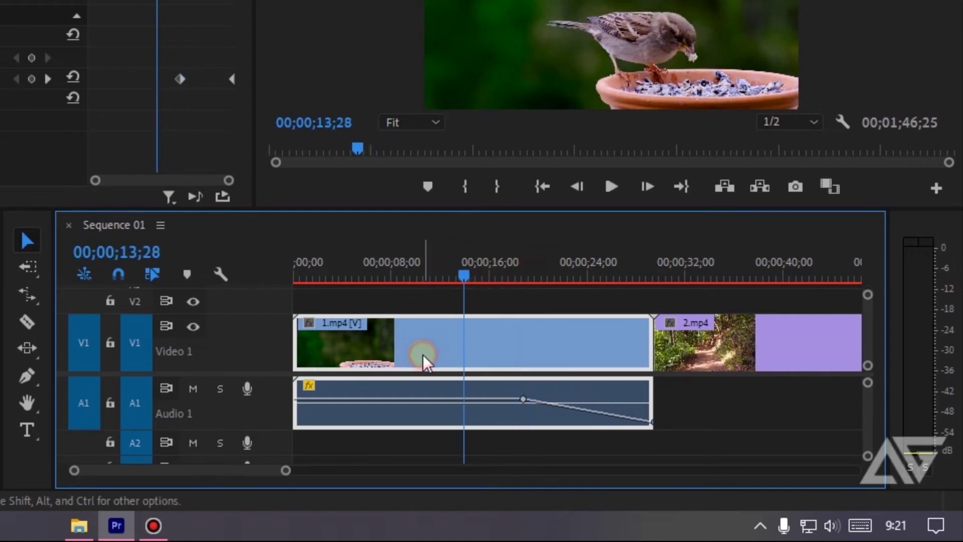
Step: Draw a closed red four-point pen shape over the sparrow footage, creating a Graphic clip on V2
left_click(27, 376)
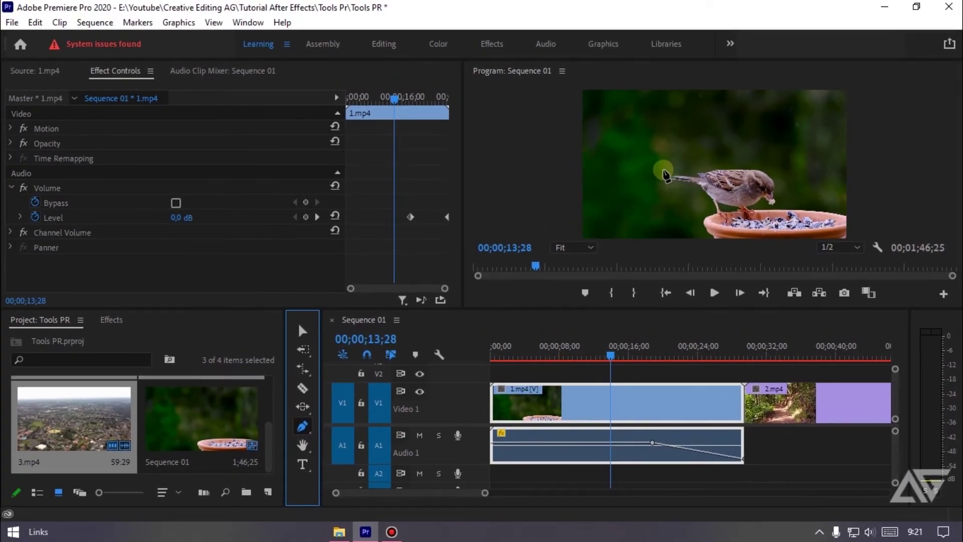
left_click(616, 148)
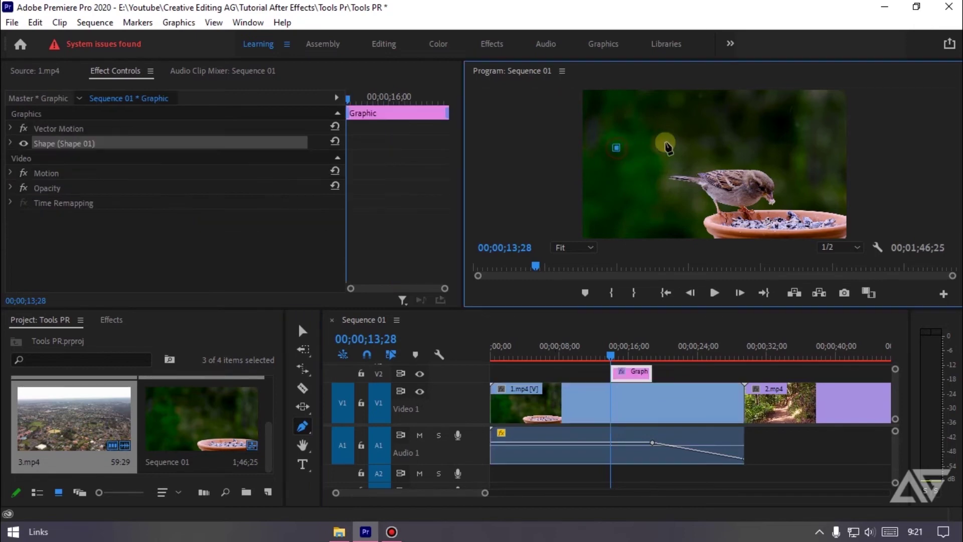
left_click(799, 186)
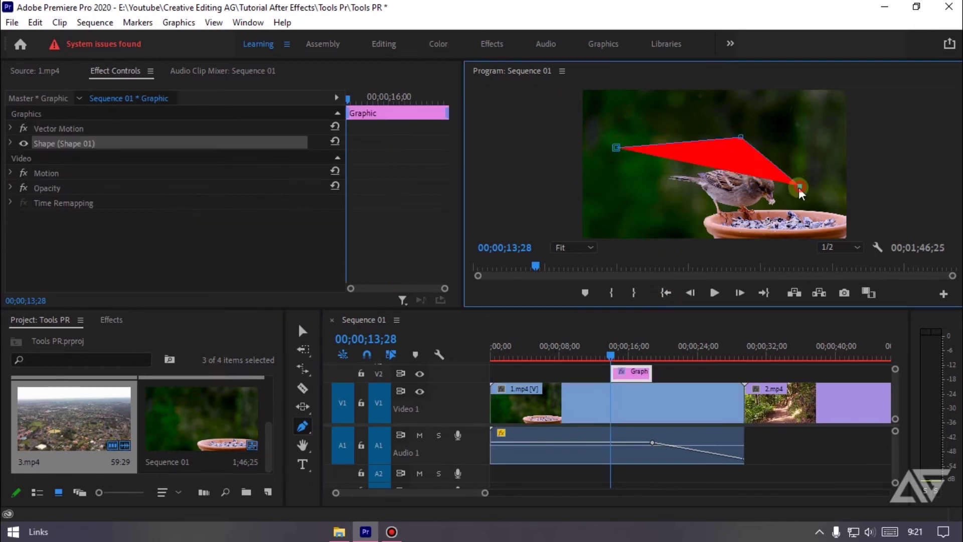
left_click(650, 224)
left_click(617, 149)
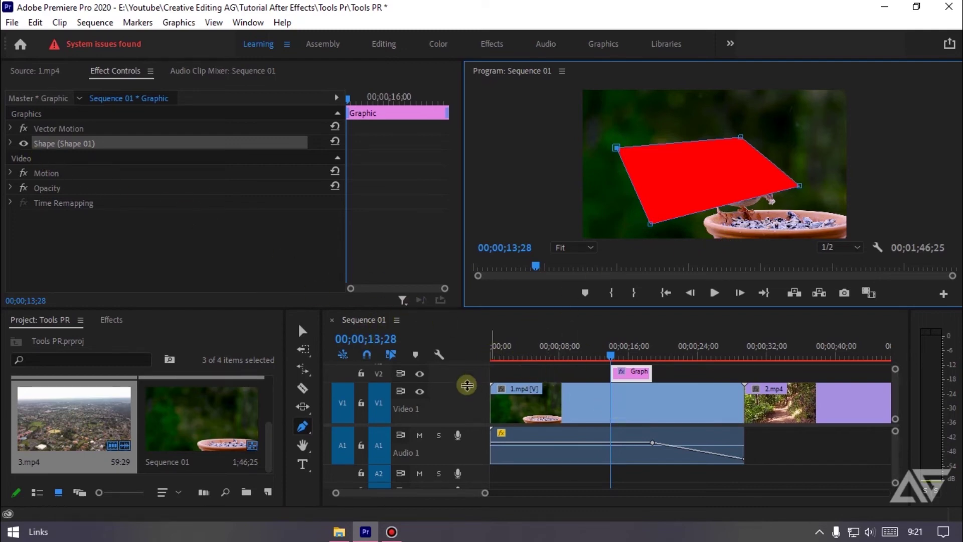
left_click(303, 331)
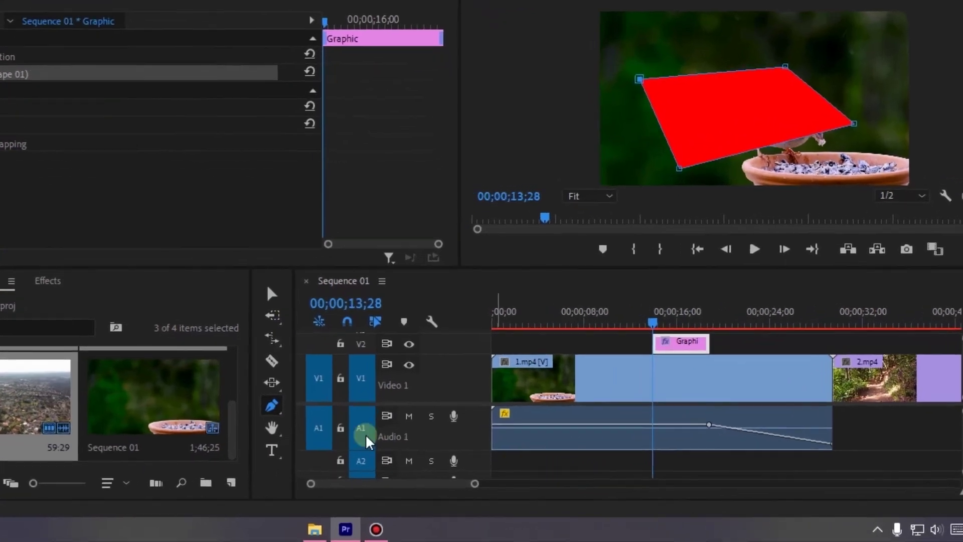
left_click(303, 428)
Step: Draw a small red rectangle above the existing shape and a small red circle to its left
left_click(243, 393)
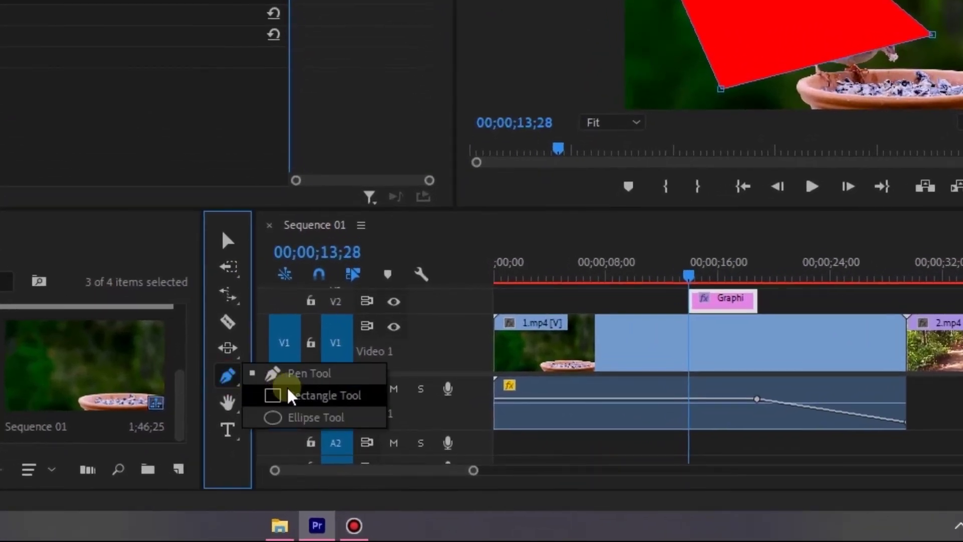
left_click(289, 403)
left_click(223, 376)
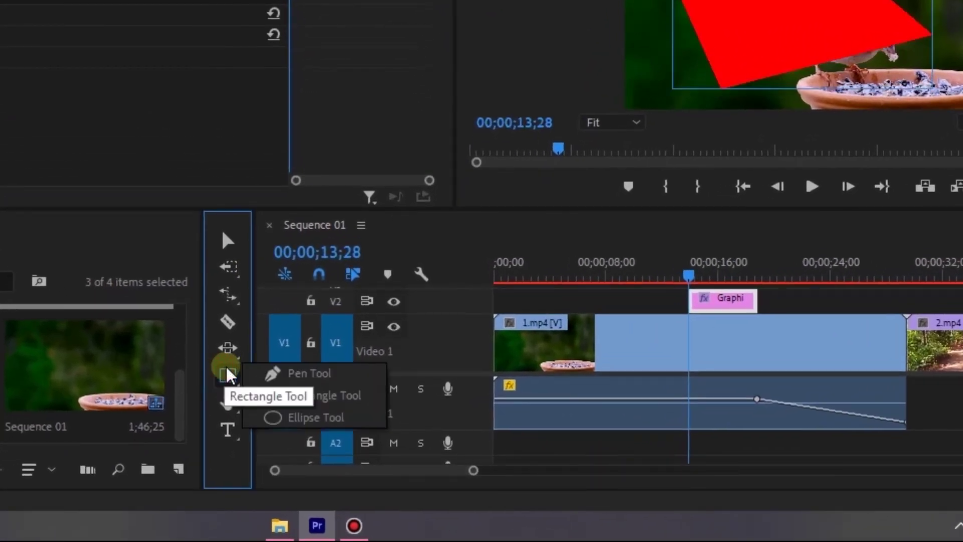
left_click(295, 414)
left_click(226, 377)
left_click(290, 393)
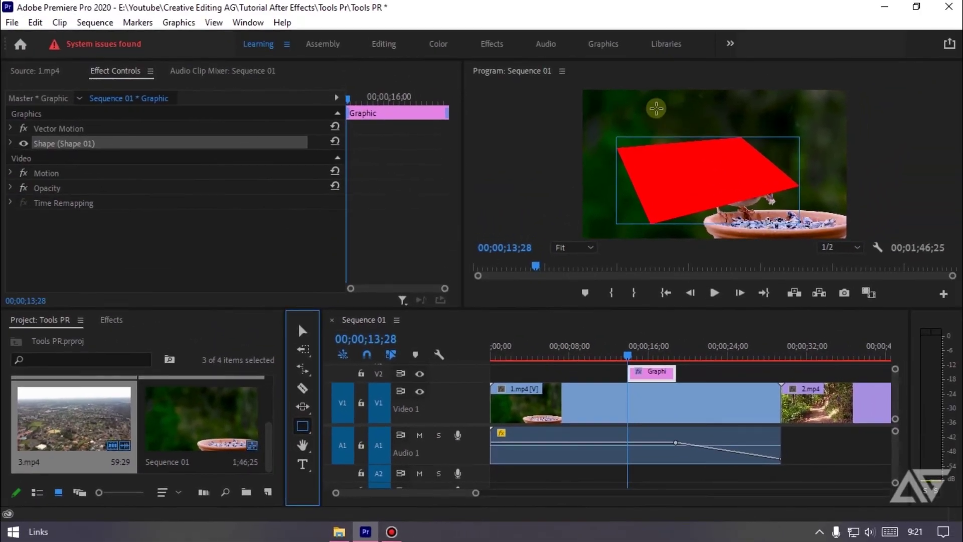
left_click_drag(651, 108, 709, 135)
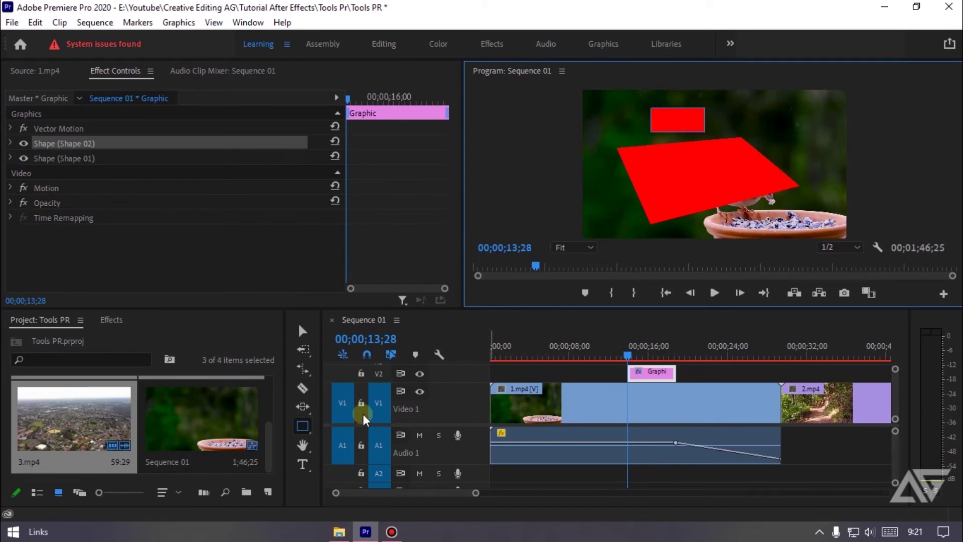
left_click(301, 428)
left_click(359, 456)
left_click_drag(603, 189, 634, 226)
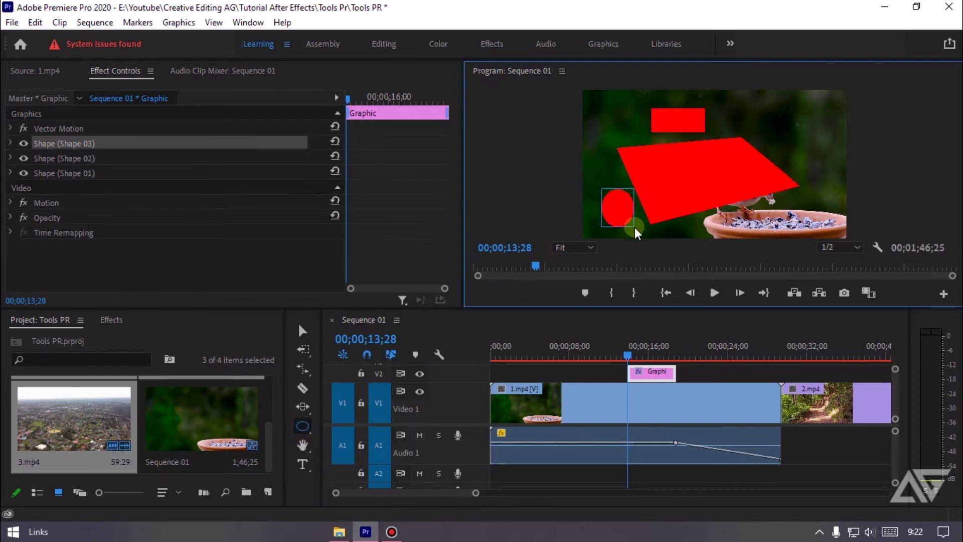
Step: Select all three shapes in Effect Controls, delete them, and return to the Hand tool
left_click(105, 173, "shift")
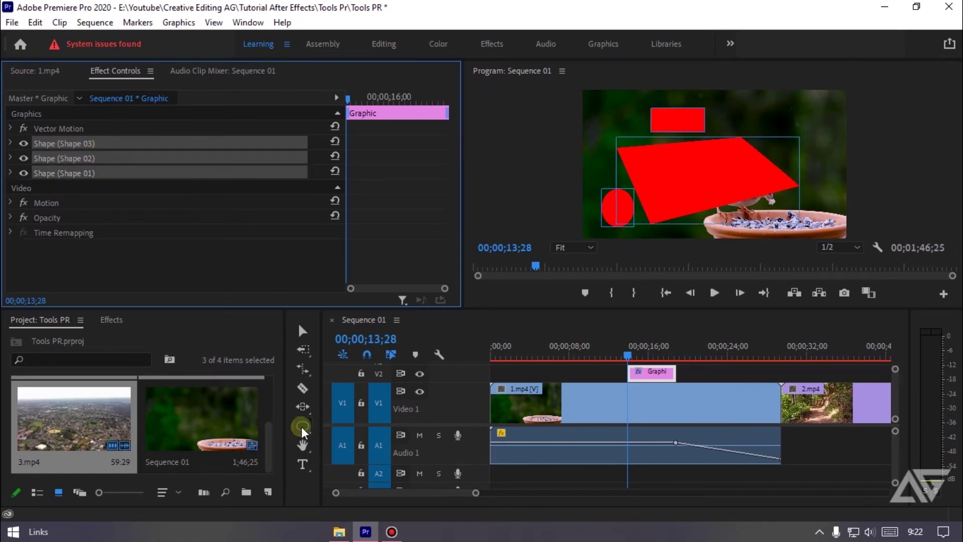
key("Delete")
left_click(310, 445)
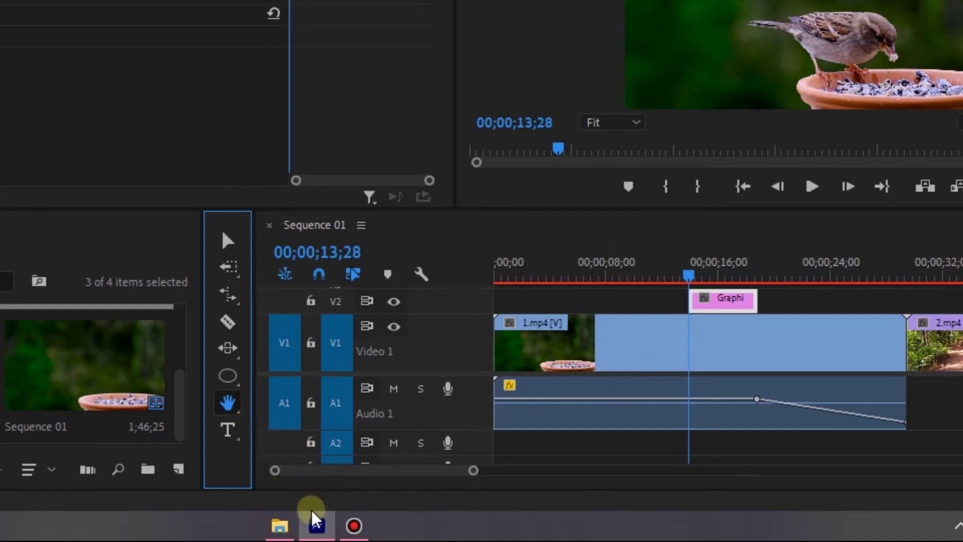
Step: Move the playhead to an earlier point in the Rakit PC project's Sequence 08
mouse_move(279, 524)
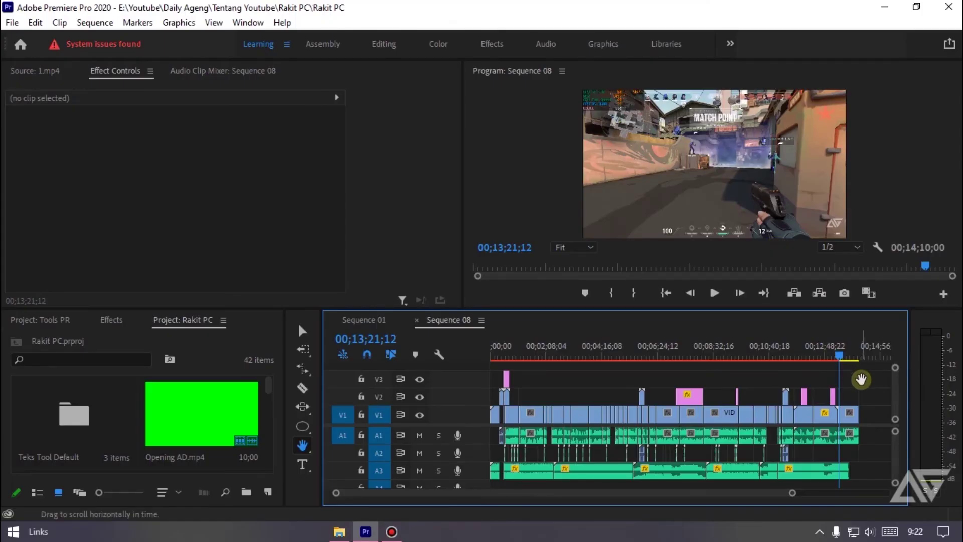
mouse_move(835, 357)
left_mouse_down()
mouse_move(567, 384)
mouse_move(494, 374)
left_mouse_up()
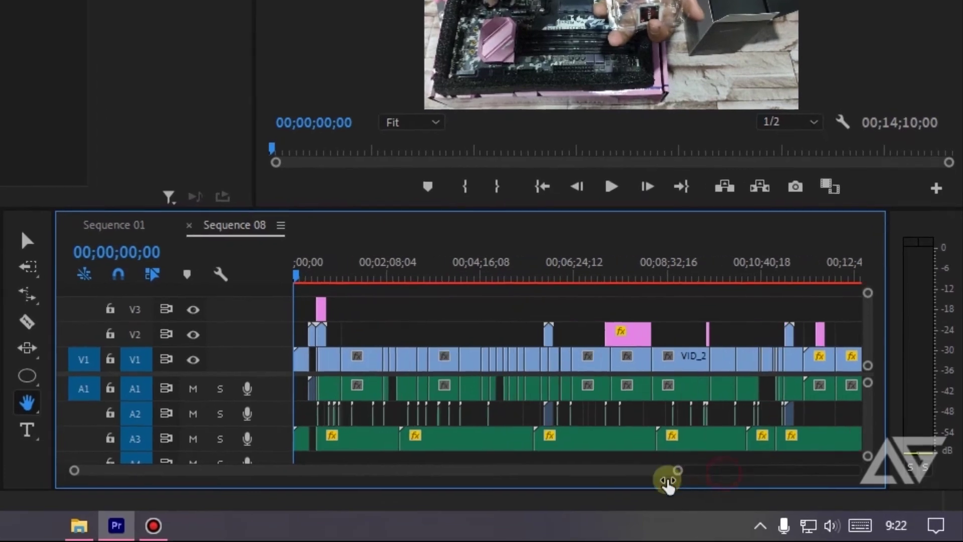
Step: Zoom Sequence 08 in on its first minutes and pan forward past List Harga.png to the game recording clips
left_click_drag(735, 477, 475, 474)
left_click(78, 411)
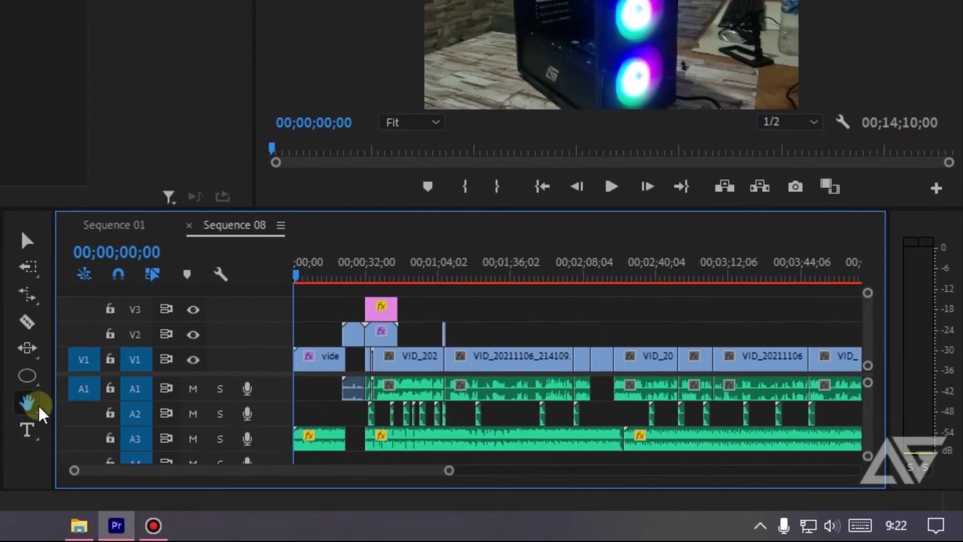
left_click_drag(612, 387, 499, 402)
left_click_drag(639, 379, 484, 393)
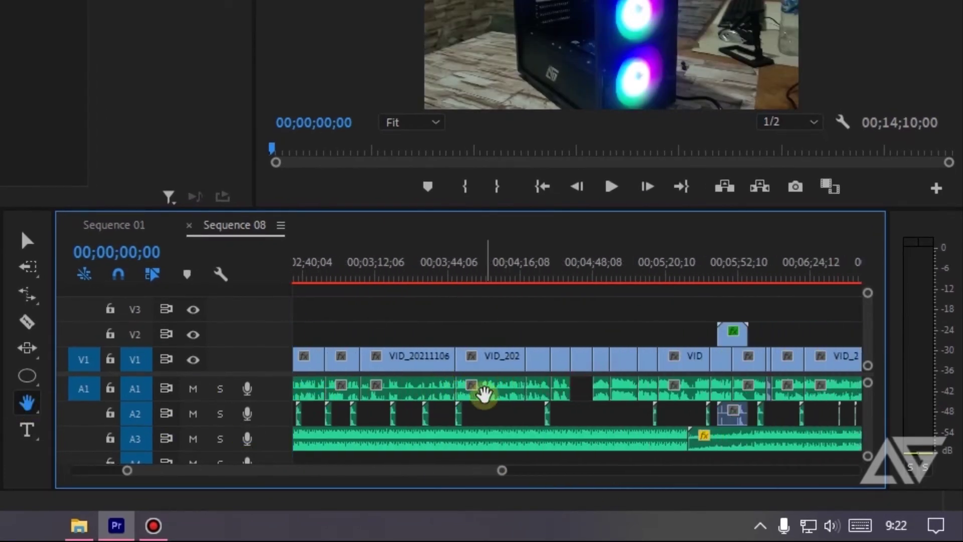
left_click_drag(709, 361, 592, 370)
left_click_drag(713, 375, 508, 416)
left_click_drag(746, 378, 611, 413)
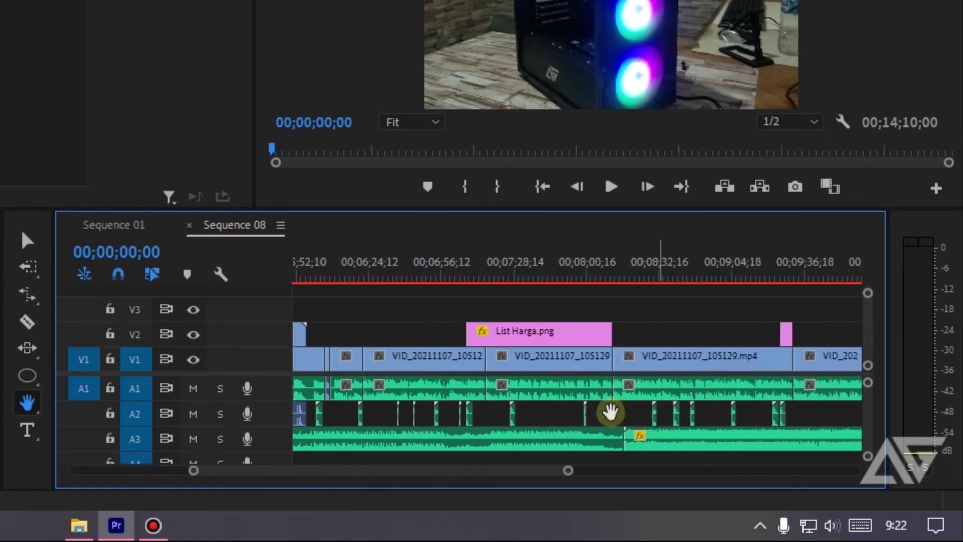
left_click_drag(695, 383, 526, 401)
left_click_drag(634, 383, 512, 393)
left_click_drag(655, 393, 537, 398)
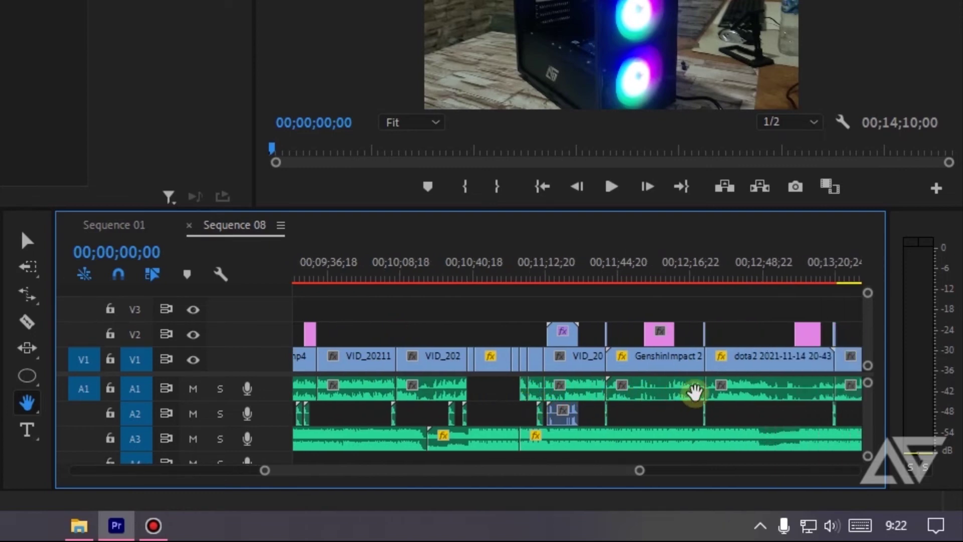
Step: Pan back toward the earlier part of Sequence 08, then choose the Zoom tool
left_click_drag(694, 392, 566, 389)
left_click_drag(486, 387, 678, 390)
left_click_drag(321, 398, 587, 394)
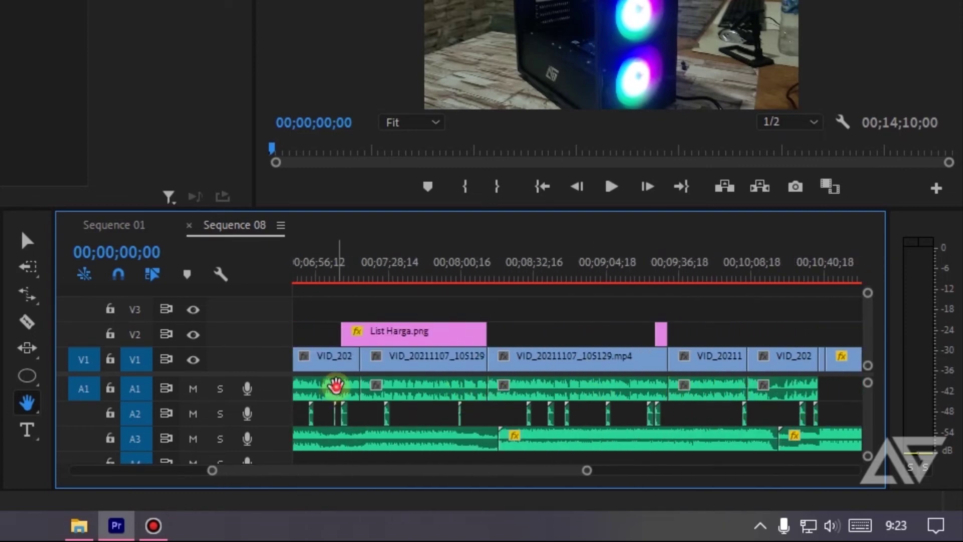
left_click_drag(335, 385, 548, 387)
left_click_drag(445, 387, 604, 381)
left_click_drag(371, 379, 446, 377)
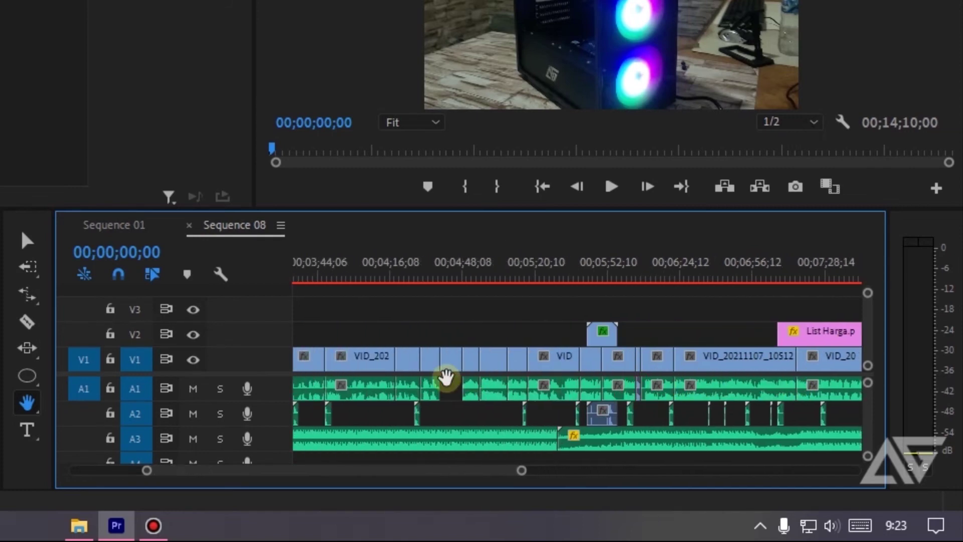
left_click(27, 403)
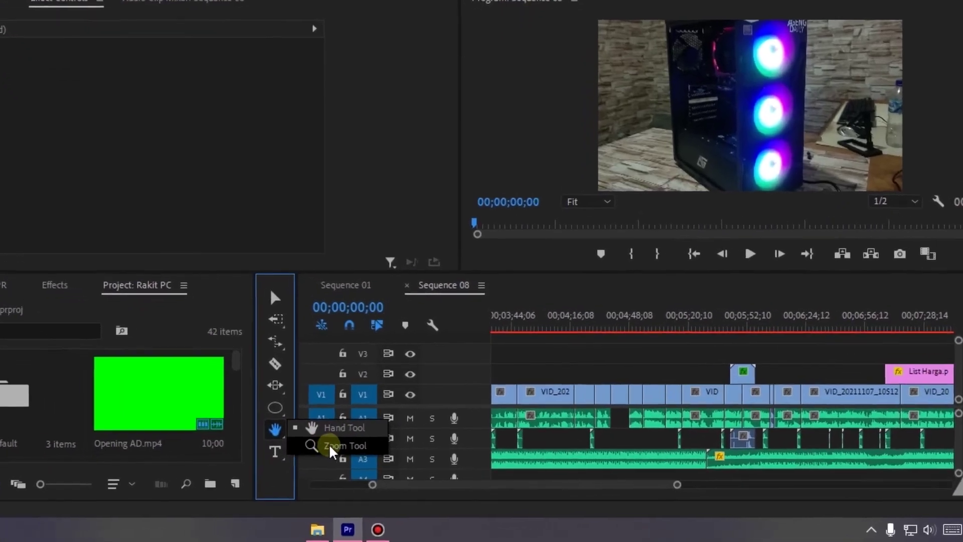
left_click(354, 459)
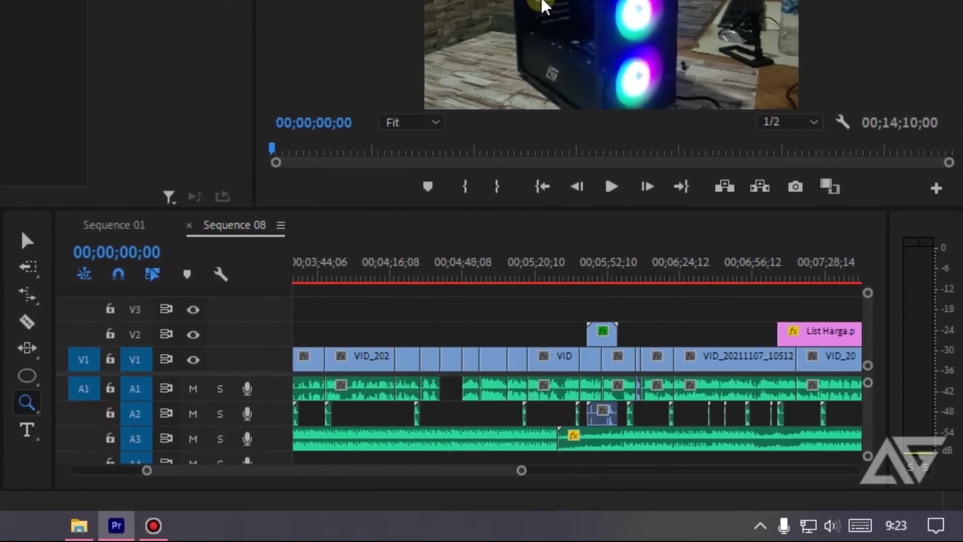
Step: Zoom in step by step on the V1 VID_20211106_214109.mp4 clips and A1 audio around 00;02;40
left_click(414, 355)
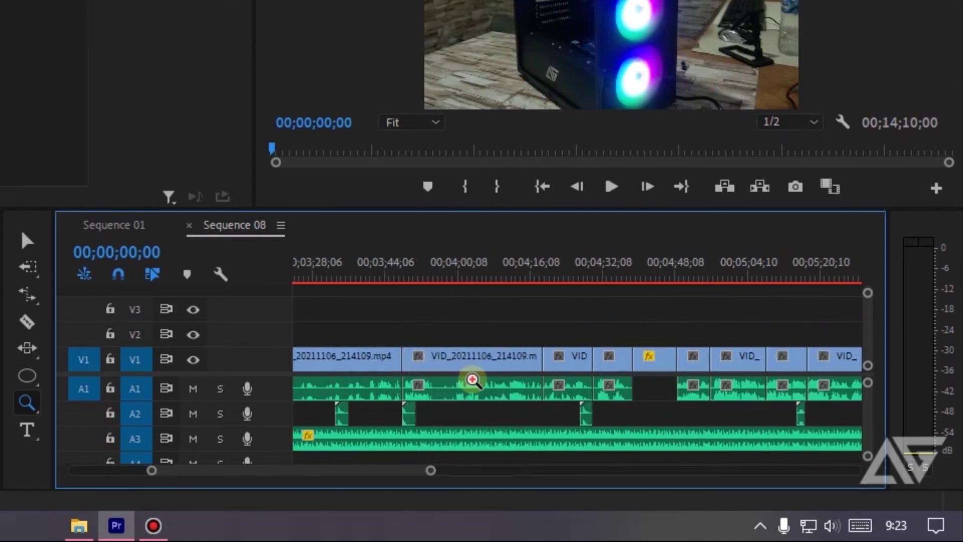
left_click(471, 383)
left_click(423, 363)
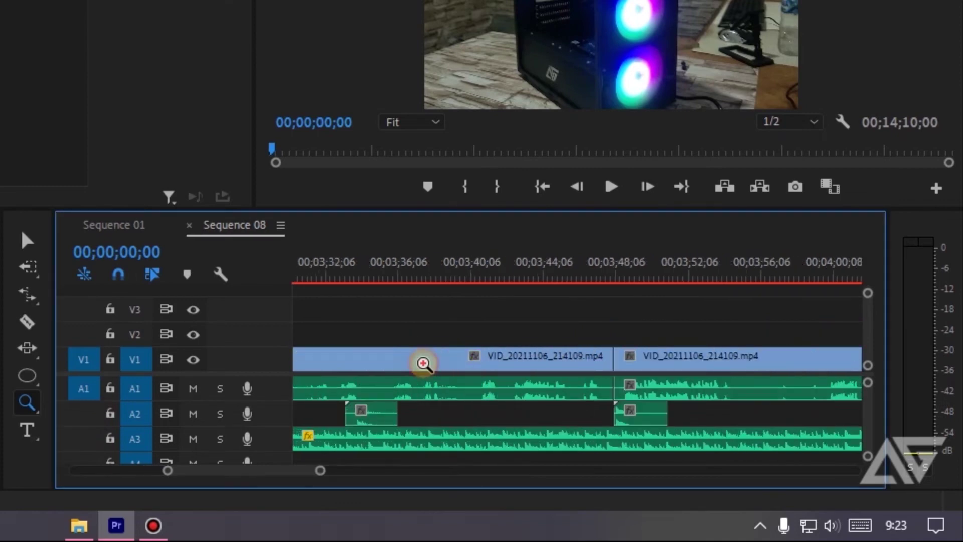
left_click_drag(323, 471, 643, 479)
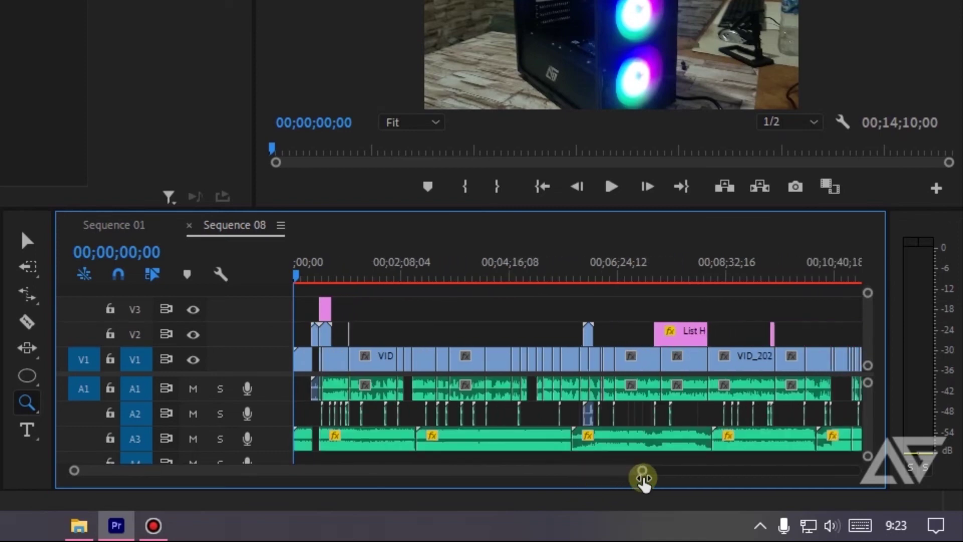
left_click(503, 393)
left_click(503, 394)
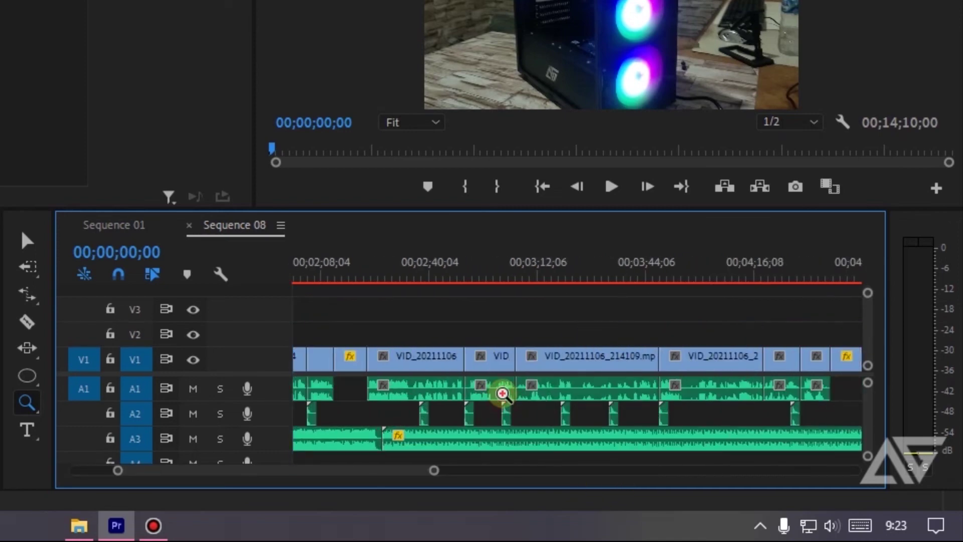
left_click(503, 394)
left_click(502, 394)
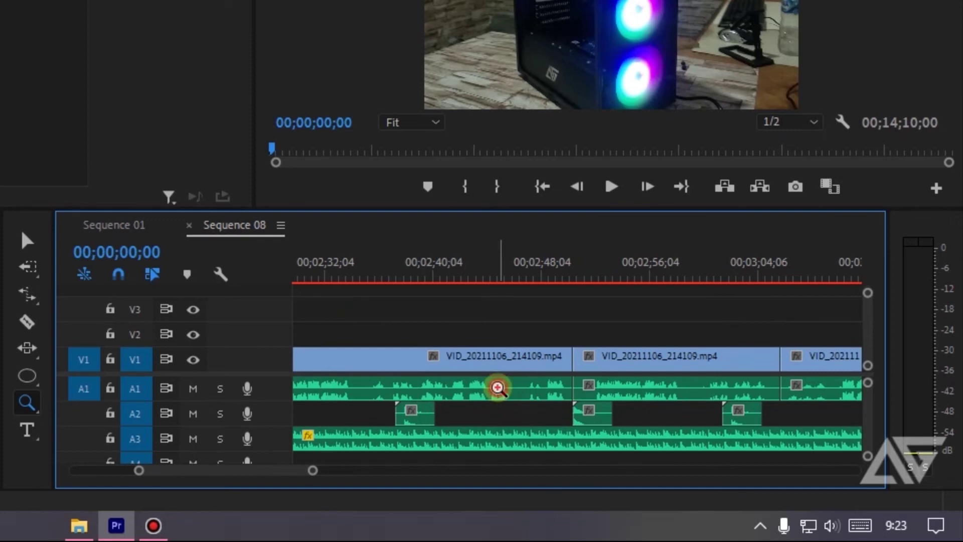
left_click(498, 388)
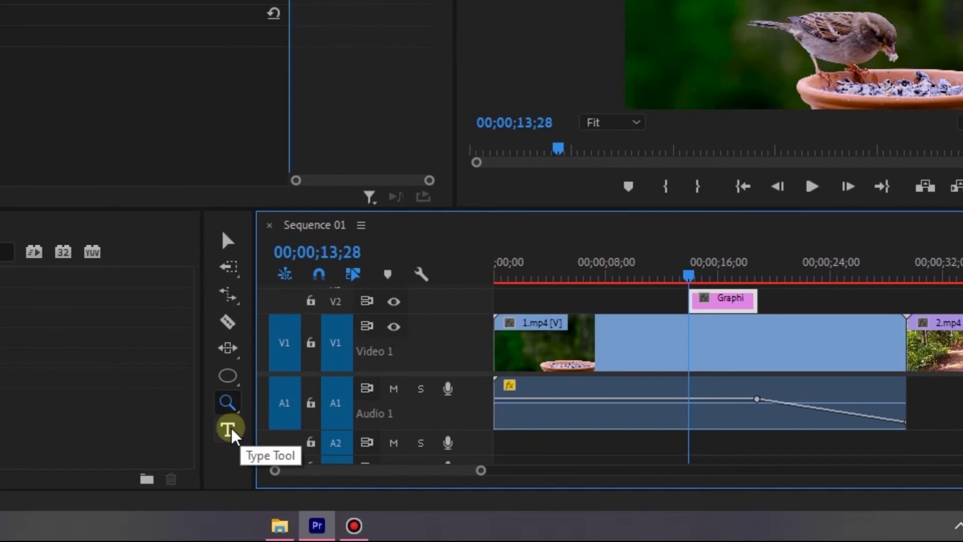
Step: With the Type tool, resize the video tracks so V3 shows and place a text box on the frame
left_click(228, 429)
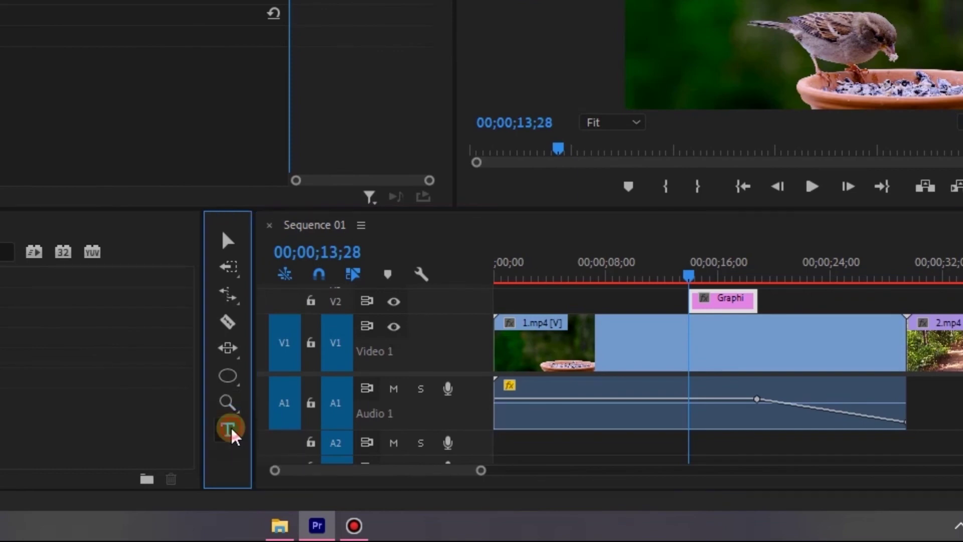
left_click_drag(481, 470, 544, 471)
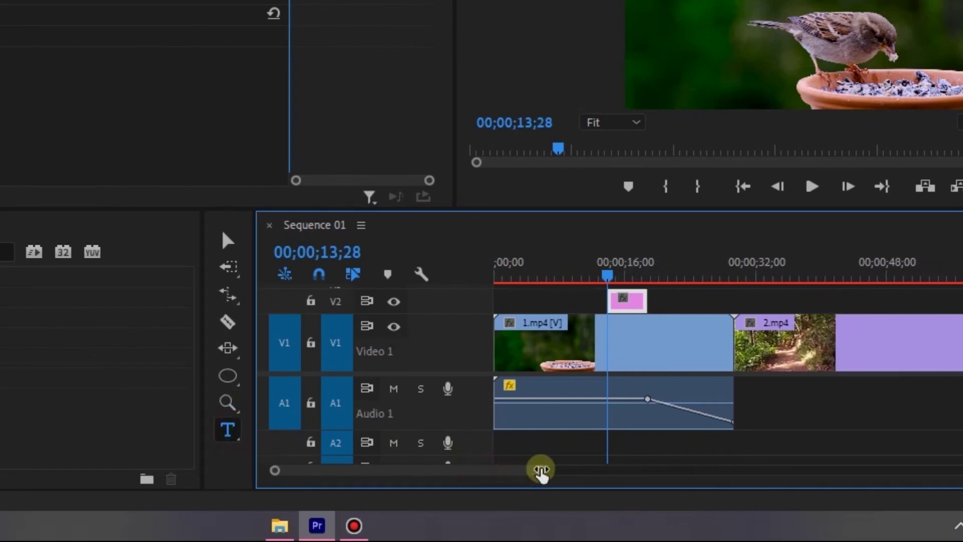
left_click_drag(453, 315, 453, 353)
left_click_drag(455, 429, 450, 402)
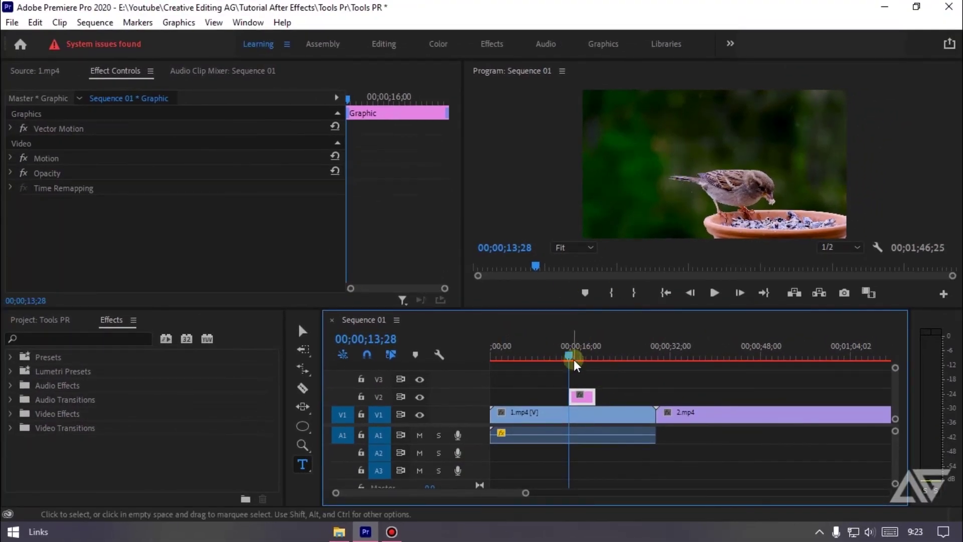
left_click(661, 145)
type("dagagahda")
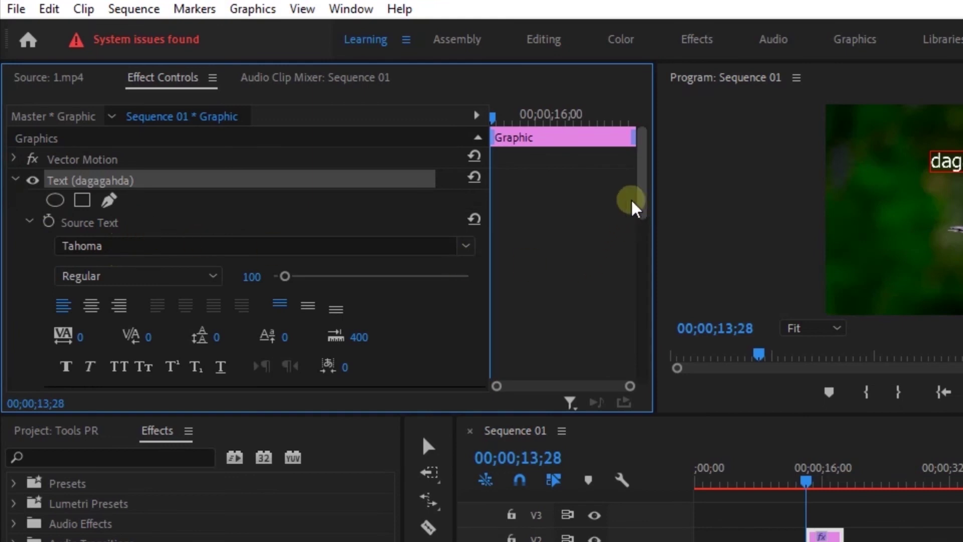
Step: Select the 'dagagahda' text layer in the Program monitor and drag it slightly downward
left_click(641, 182)
left_click_drag(640, 185, 636, 219)
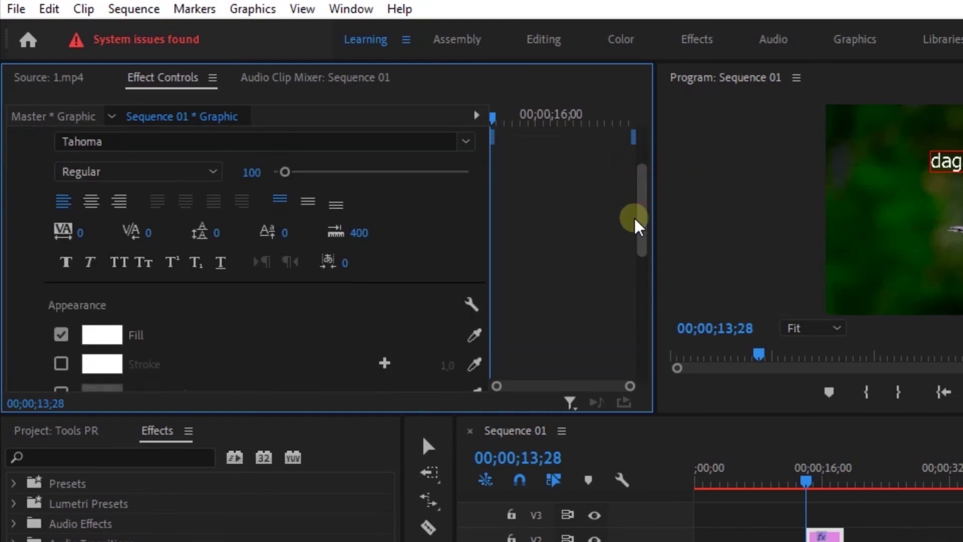